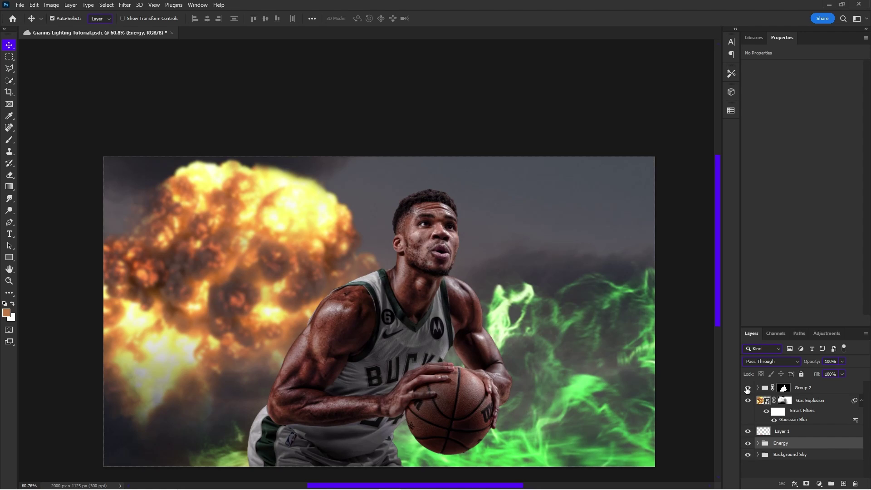
- Hide every layer above the Background Sky group and examine the group's cloud photo and Curves 1 adjustment
{"action": "left_click_drag", "start_coordinate": [748, 389], "coordinate": [747, 445]}
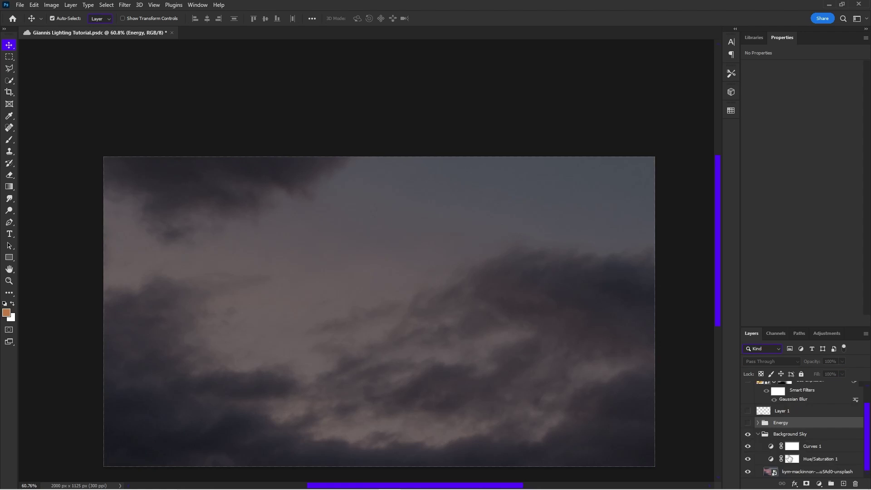
{"action": "left_click", "coordinate": [770, 471]}
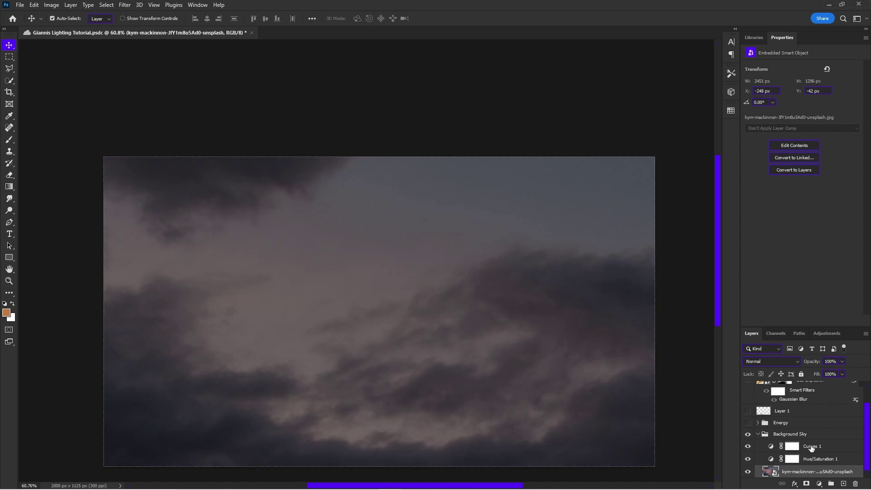
{"action": "left_click", "coordinate": [812, 447]}
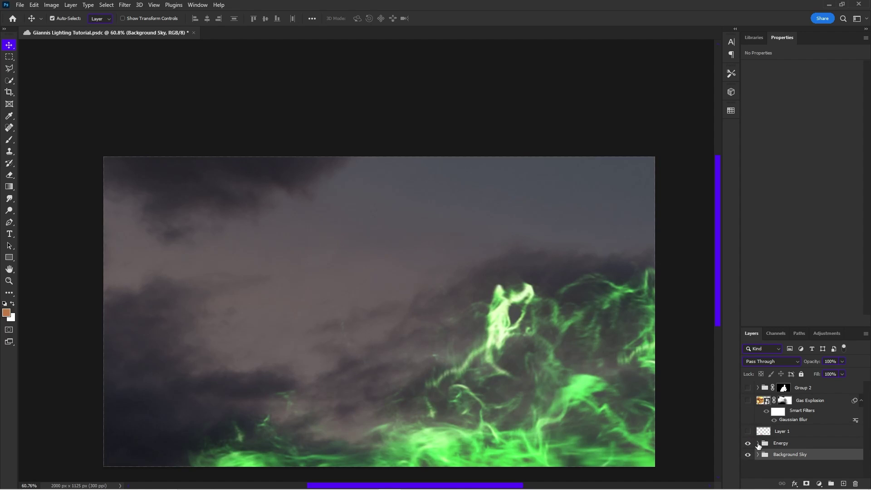
- Examine the Energy group by hiding and reshowing Curves 2 and Levels 1 copy, then inspecting the Curves 2 mask
{"action": "left_click", "coordinate": [757, 443]}
{"action": "scroll", "coordinate": [798, 414], "scroll_direction": "down", "scroll_amount": 1}
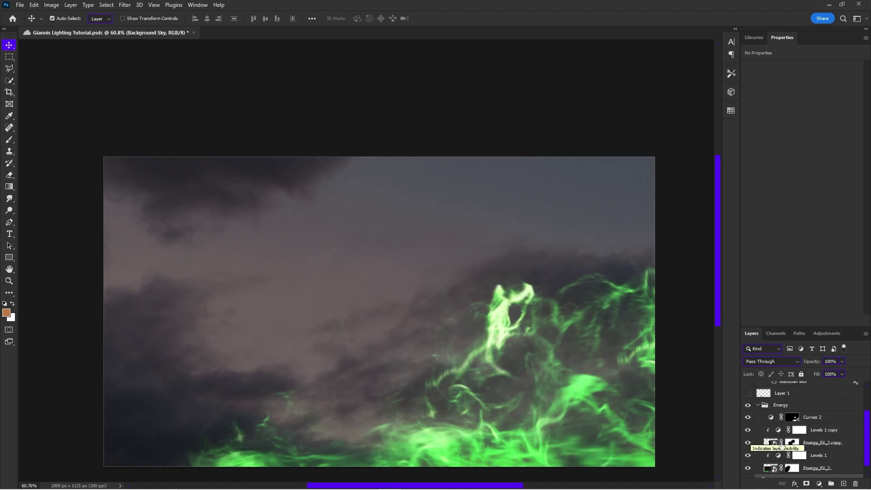
{"action": "left_click_drag", "start_coordinate": [748, 417], "coordinate": [747, 432]}
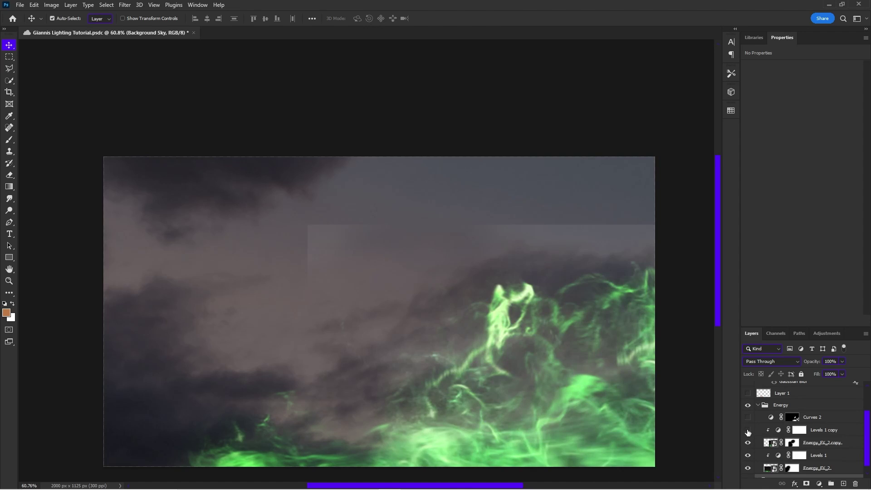
{"action": "left_click", "coordinate": [773, 431]}
{"action": "left_click", "coordinate": [747, 430]}
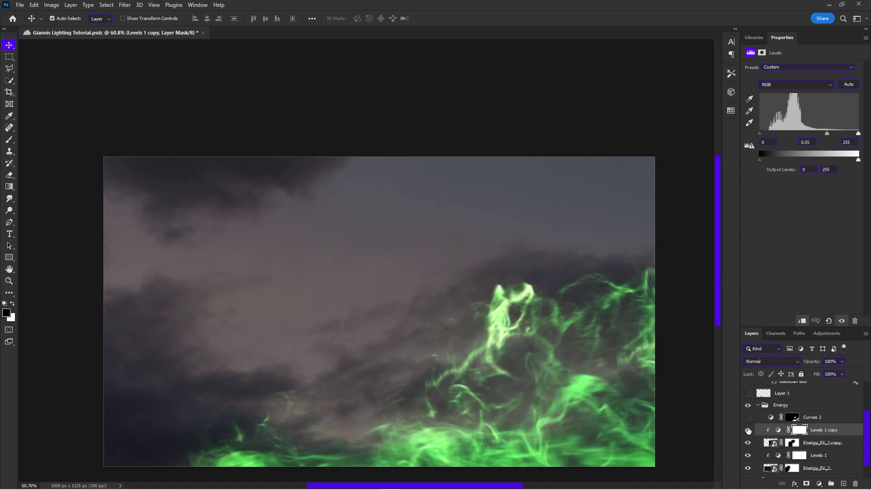
{"action": "left_click", "coordinate": [747, 430]}
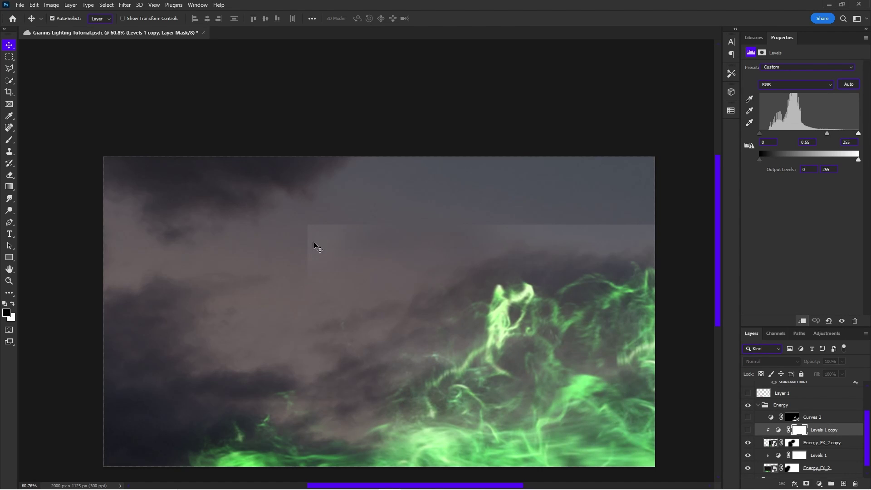
{"action": "left_click_drag", "start_coordinate": [747, 430], "coordinate": [747, 417]}
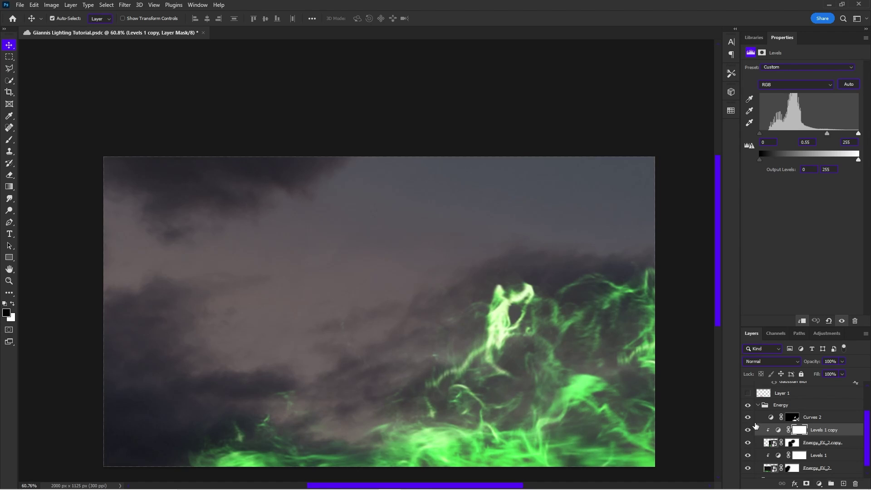
{"action": "left_click", "coordinate": [791, 416]}
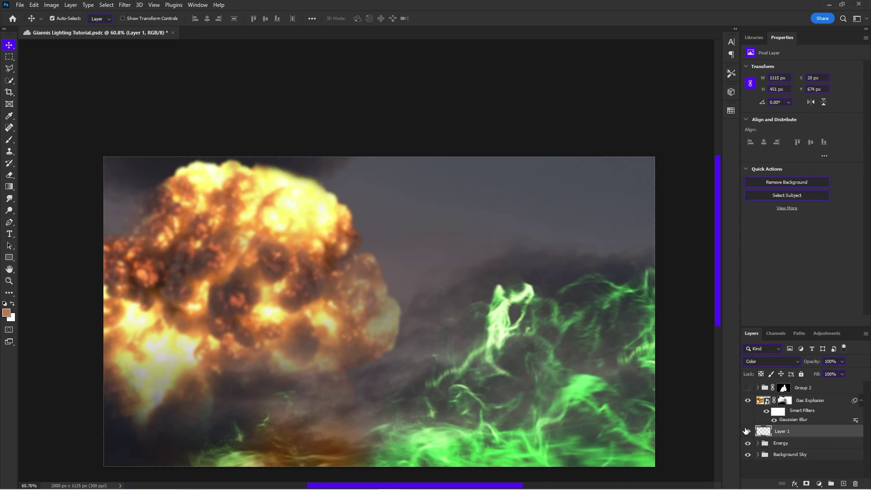
- Hide Layer 1 and paint black at 80% flow on the Gas Explosion mask along the explosion's lower edge
{"action": "left_click", "coordinate": [747, 431]}
{"action": "left_click", "coordinate": [747, 399]}
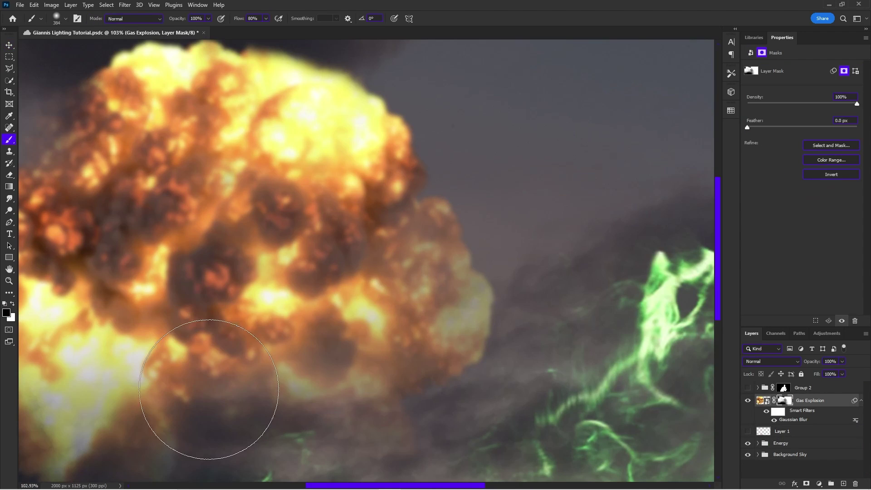
{"action": "scroll", "coordinate": [267, 363], "scroll_direction": "down", "scroll_amount": 3}
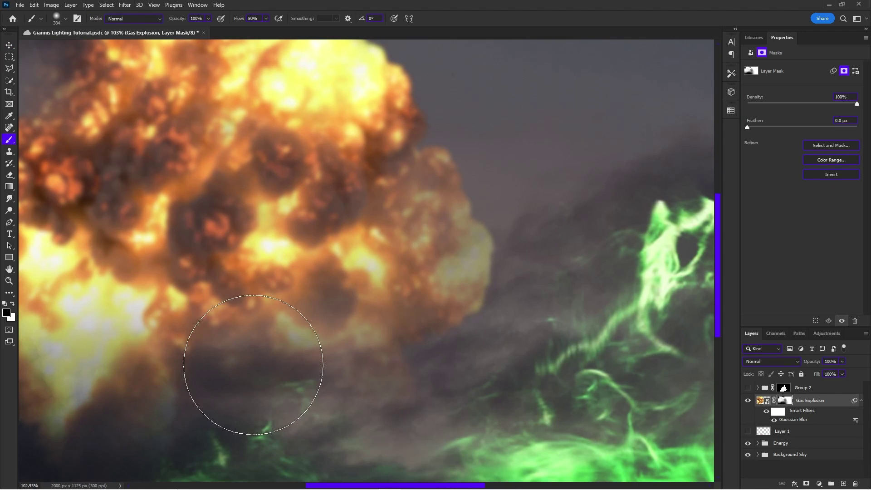
{"action": "left_click_drag", "start_coordinate": [373, 293], "coordinate": [305, 285]}
{"action": "left_click_drag", "start_coordinate": [190, 273], "coordinate": [250, 281]}
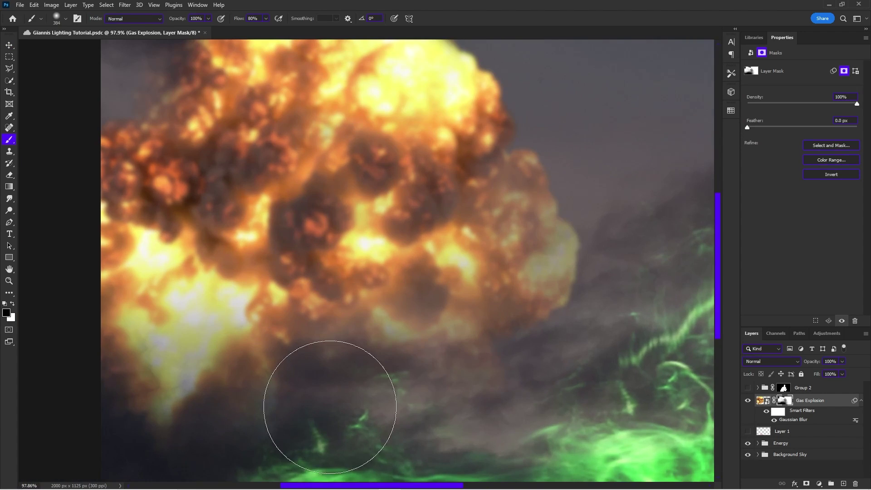
{"action": "left_click_drag", "start_coordinate": [272, 415], "coordinate": [238, 424]}
{"action": "key", "text": "x"}
{"action": "left_click_drag", "start_coordinate": [321, 363], "coordinate": [301, 363]}
{"action": "left_click_drag", "start_coordinate": [281, 360], "coordinate": [291, 338]}
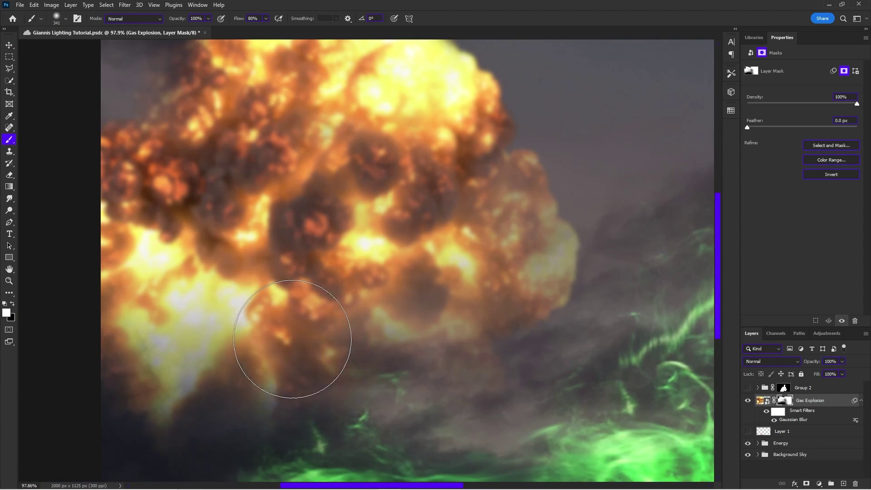
{"action": "key", "text": "ctrl+z"}
- Set the brush flow to 13% and softly blend the explosion's lower edge on its mask with white and black strokes
{"action": "left_click_drag", "start_coordinate": [266, 19], "coordinate": [237, 28]}
{"action": "left_click_drag", "start_coordinate": [297, 299], "coordinate": [264, 300]}
{"action": "mouse_move", "coordinate": [265, 299]}
{"action": "left_mouse_down"}
{"action": "mouse_move", "coordinate": [291, 313]}
{"action": "mouse_move", "coordinate": [363, 313]}
{"action": "left_mouse_up"}
{"action": "key", "text": "x"}
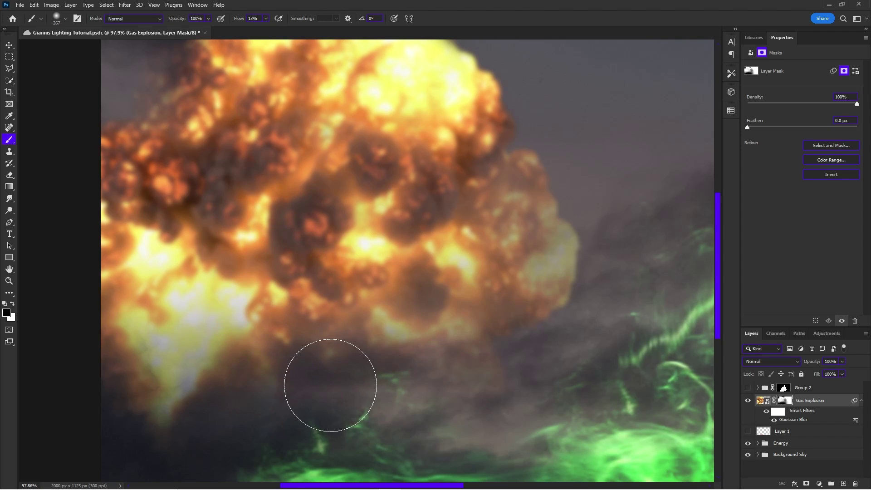
{"action": "mouse_move", "coordinate": [132, 402]}
{"action": "left_mouse_down"}
{"action": "mouse_move", "coordinate": [166, 423]}
{"action": "mouse_move", "coordinate": [122, 404]}
{"action": "mouse_move", "coordinate": [210, 426]}
{"action": "left_mouse_up"}
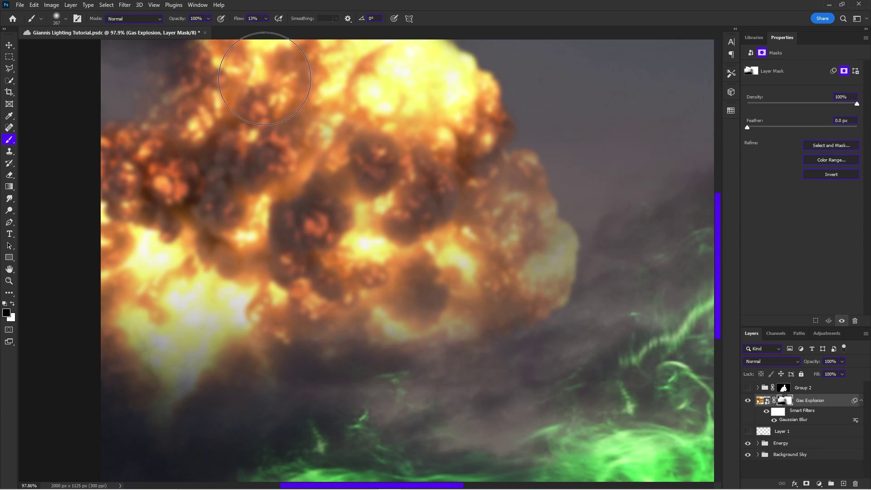
- Sample an orange tone from the explosion and brush it on Layer 1 below the explosion
{"action": "scroll", "coordinate": [532, 292], "scroll_direction": "down", "scroll_amount": 3}
{"action": "scroll", "coordinate": [596, 235], "scroll_direction": "up", "scroll_amount": 2}
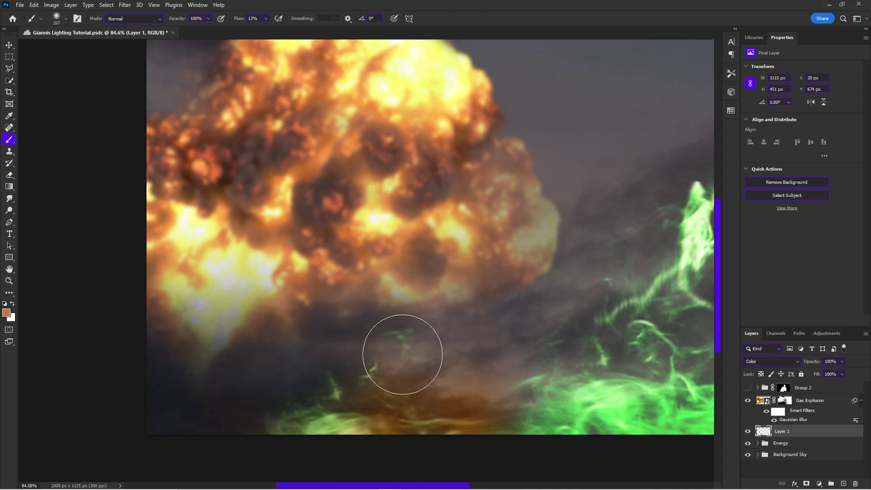
{"action": "left_click", "coordinate": [427, 133], "text": "alt"}
{"action": "mouse_move", "coordinate": [415, 267]}
{"action": "left_mouse_down"}
{"action": "mouse_move", "coordinate": [336, 425]}
{"action": "mouse_move", "coordinate": [282, 372]}
{"action": "left_mouse_up"}
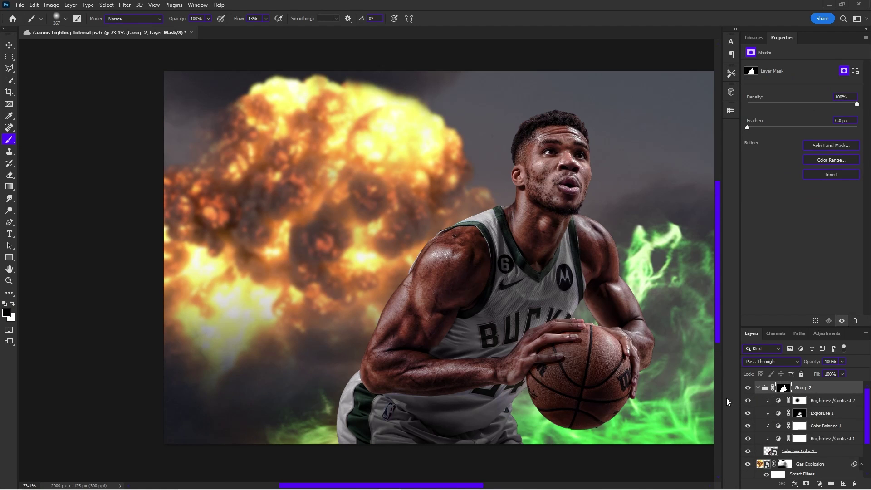
- Hide the clipped adjustments in Group 2, reshow Brightness/Contrast 1 and Color Balance 1, and inspect the Color Balance 1 settings
{"action": "scroll", "coordinate": [549, 291], "scroll_direction": "down", "scroll_amount": 3}
{"action": "scroll", "coordinate": [550, 292], "scroll_direction": "up", "scroll_amount": 3}
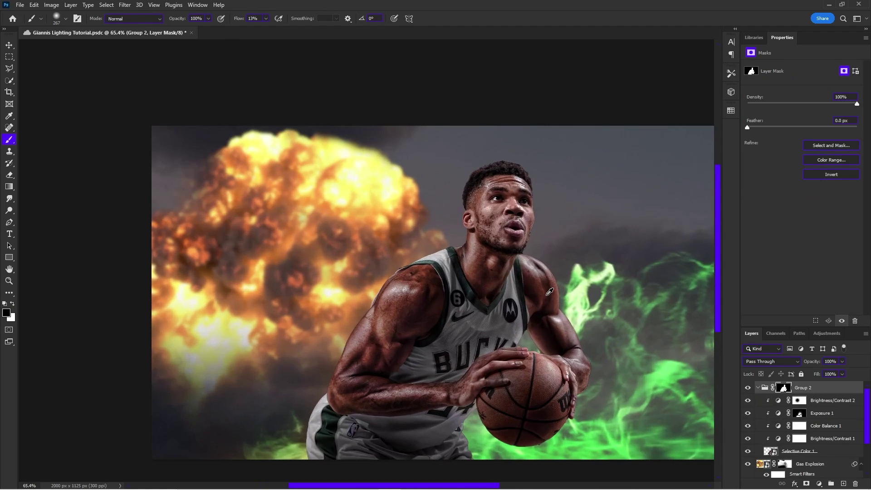
{"action": "left_click_drag", "start_coordinate": [747, 400], "coordinate": [747, 438]}
{"action": "left_click", "coordinate": [747, 439]}
{"action": "left_click", "coordinate": [747, 426]}
{"action": "left_click", "coordinate": [825, 426]}
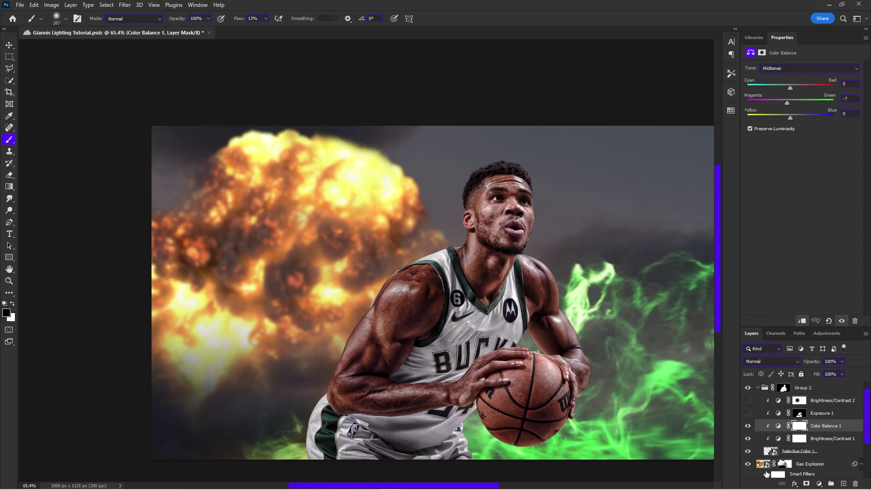
- Reshow Exposure 1 and compare the player with Brightness/Contrast 2 on and off, leaving it on
{"action": "left_click", "coordinate": [748, 412]}
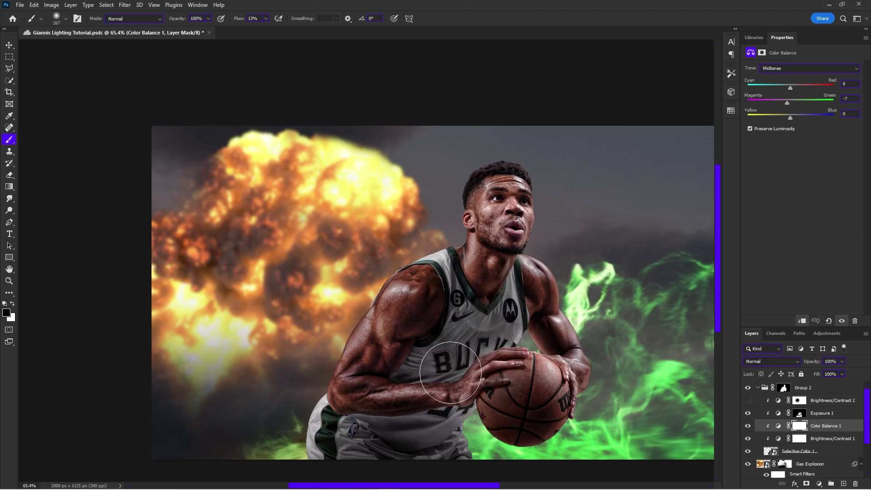
{"action": "left_click", "coordinate": [747, 400]}
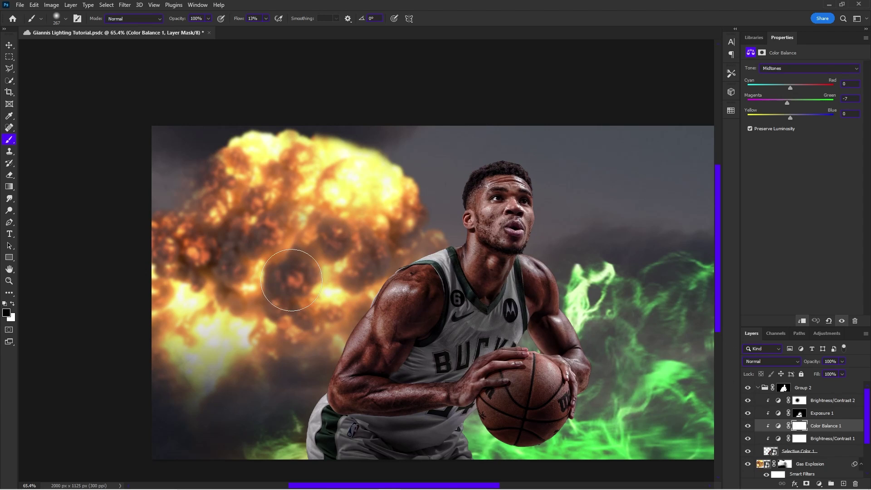
{"action": "left_click", "coordinate": [747, 400]}
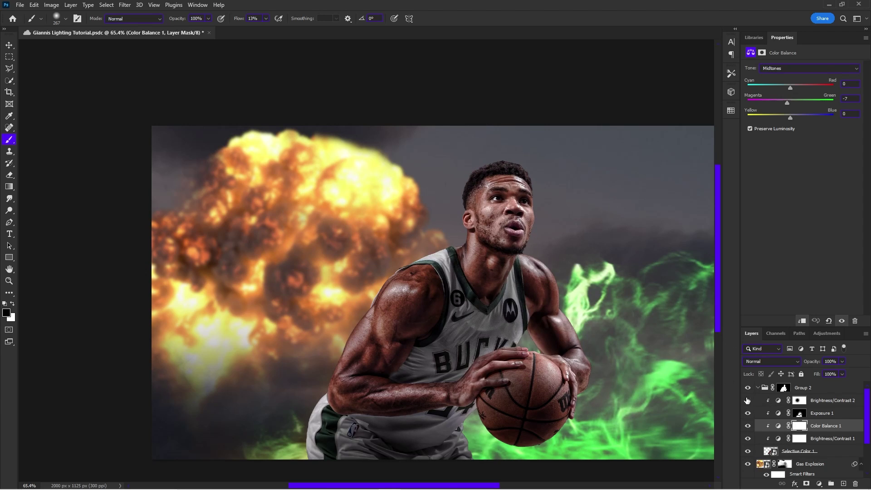
{"action": "left_click", "coordinate": [747, 400]}
{"action": "left_click", "coordinate": [747, 400]}
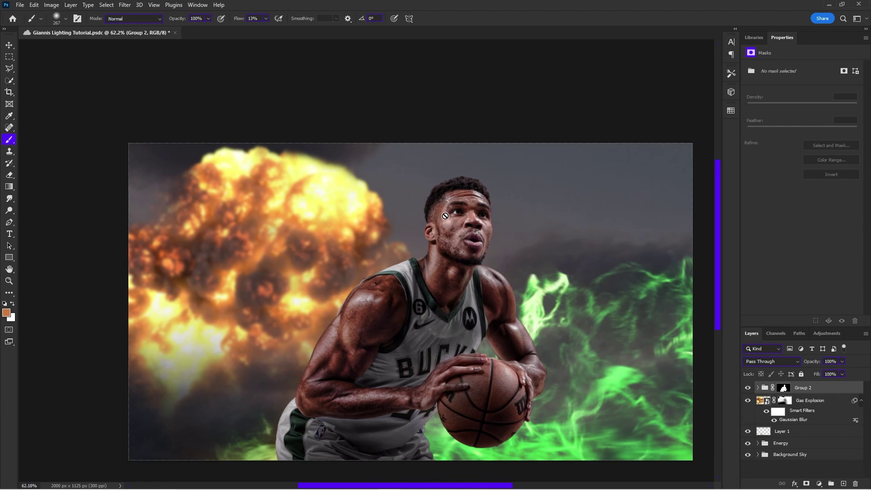
{"action": "key", "text": "v"}
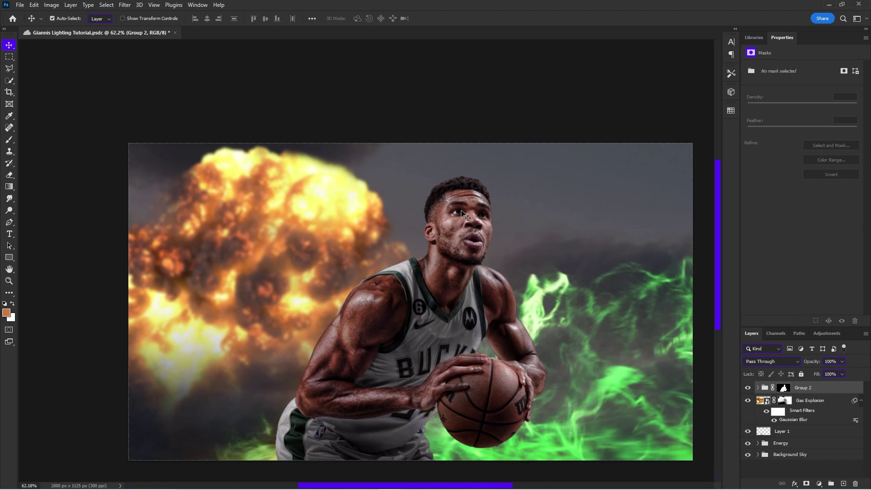
{"action": "scroll", "coordinate": [462, 212], "scroll_direction": "down", "scroll_amount": 3}
{"action": "scroll", "coordinate": [493, 227], "scroll_direction": "up", "scroll_amount": 5}
{"action": "scroll", "coordinate": [506, 305], "scroll_direction": "down", "scroll_amount": 5}
{"action": "scroll", "coordinate": [526, 323], "scroll_direction": "up", "scroll_amount": 9}
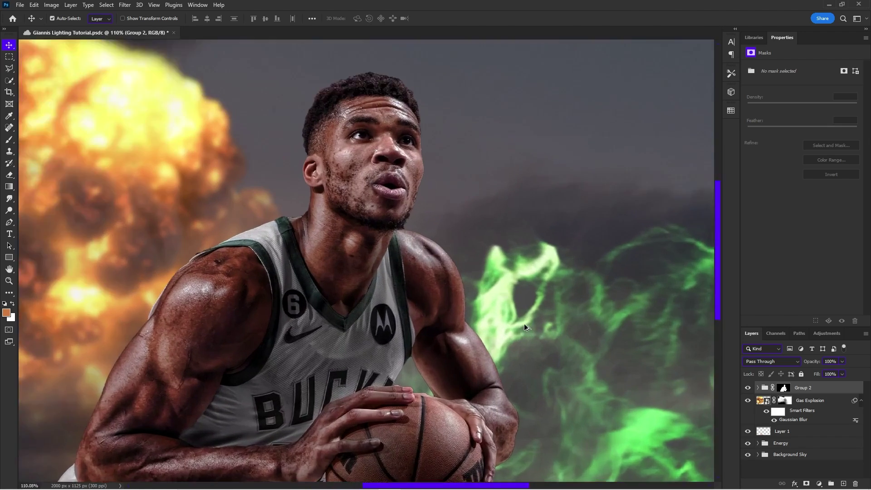
{"action": "scroll", "coordinate": [525, 326], "scroll_direction": "up", "scroll_amount": 2}
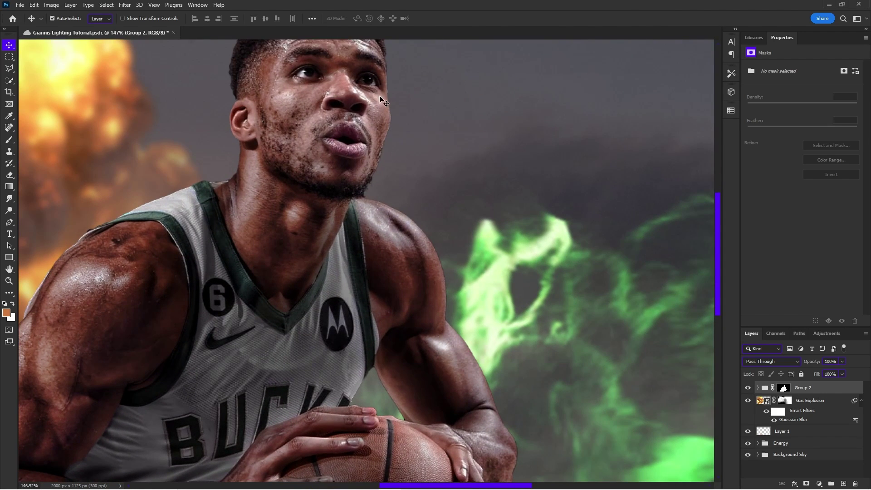
- Activate the Curves 2 adjustment instead of its mask and sample the energy's green as the foreground color with the Eyedropper
{"action": "left_click", "coordinate": [512, 383]}
{"action": "key", "text": "i"}
{"action": "scroll", "coordinate": [505, 359], "scroll_direction": "down", "scroll_amount": 6}
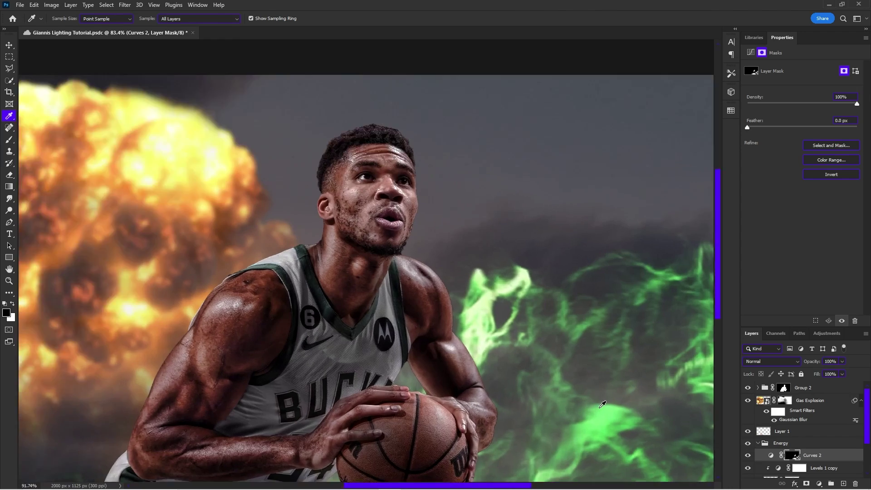
{"action": "scroll", "coordinate": [602, 402], "scroll_direction": "up", "scroll_amount": 5}
{"action": "left_click", "coordinate": [609, 432]}
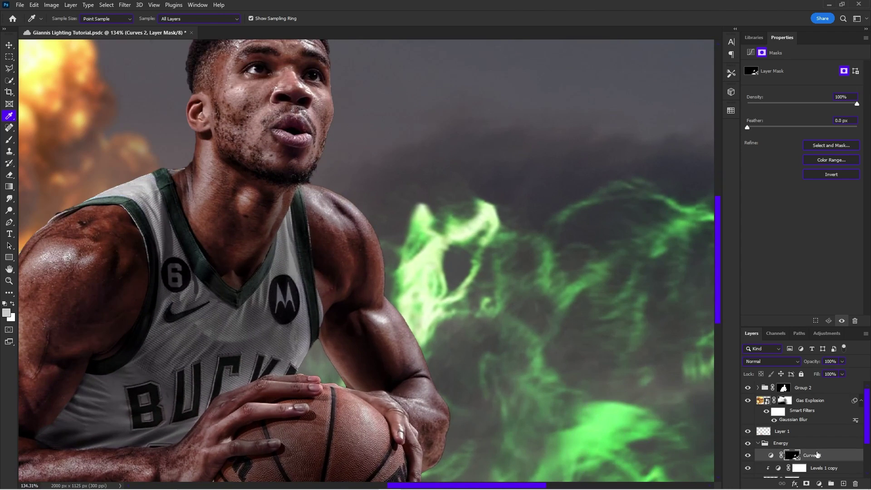
{"action": "left_click", "coordinate": [770, 455]}
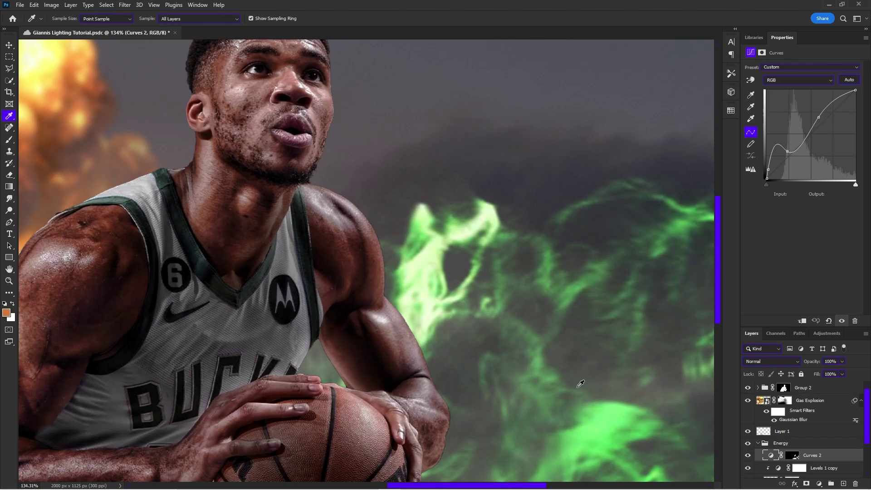
{"action": "left_click_drag", "start_coordinate": [609, 429], "coordinate": [565, 450]}
{"action": "scroll", "coordinate": [496, 302], "scroll_direction": "down", "scroll_amount": 5}
{"action": "scroll", "coordinate": [344, 298], "scroll_direction": "up", "scroll_amount": 2}
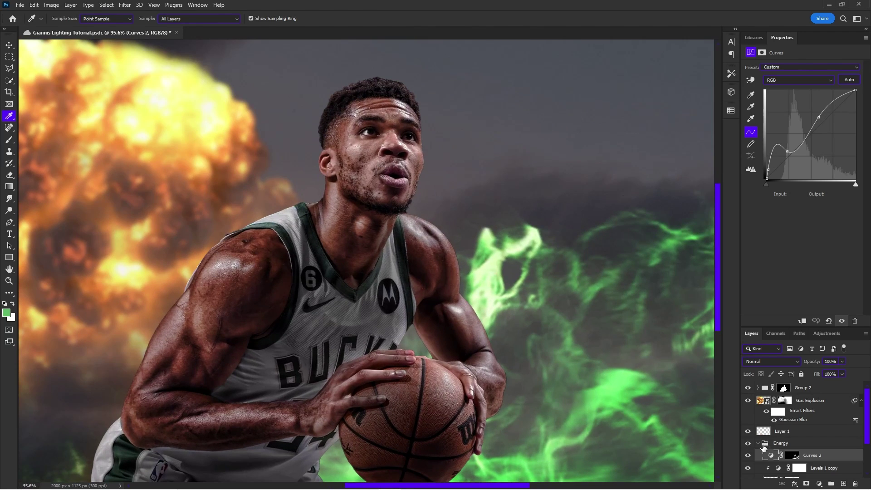
- Add a Solid Color fill layer in green #4d9c50 above Group 2 and set its blend mode to Linear Dodge (Add)
{"action": "left_click", "coordinate": [757, 443]}
{"action": "left_click", "coordinate": [783, 387]}
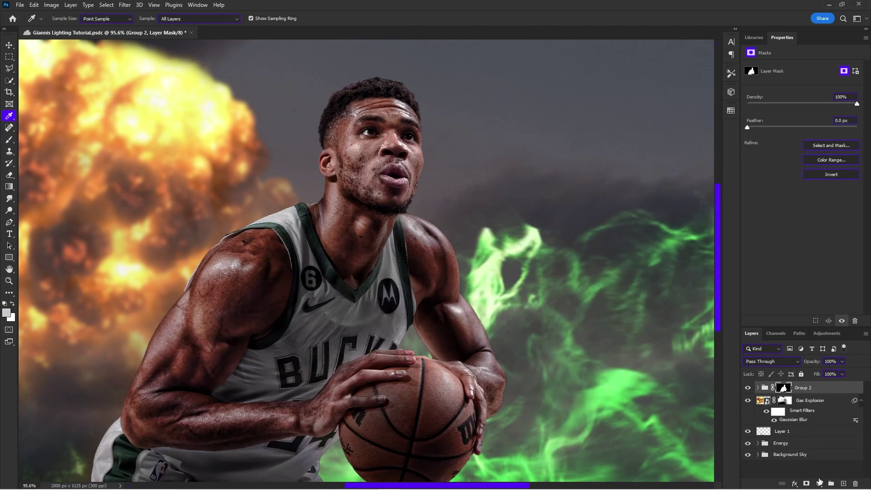
{"action": "left_click", "coordinate": [819, 482]}
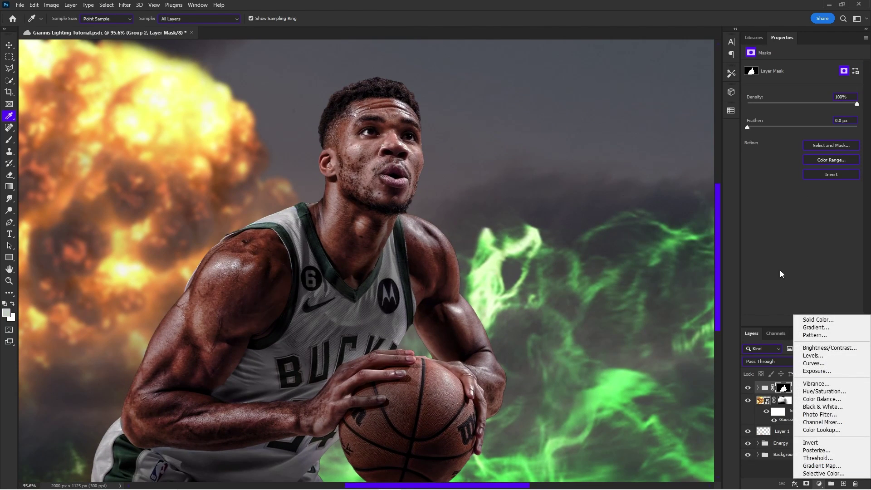
{"action": "left_click", "coordinate": [818, 319]}
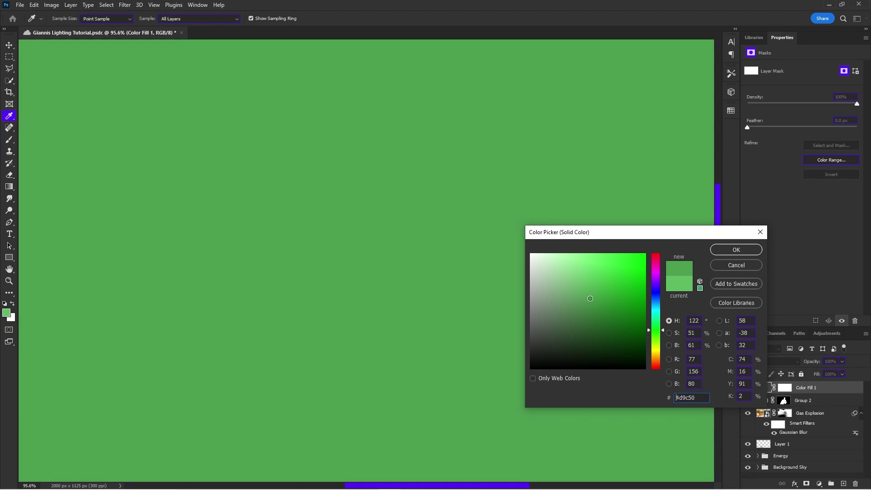
{"action": "left_click", "coordinate": [723, 253]}
{"action": "left_click", "coordinate": [750, 361]}
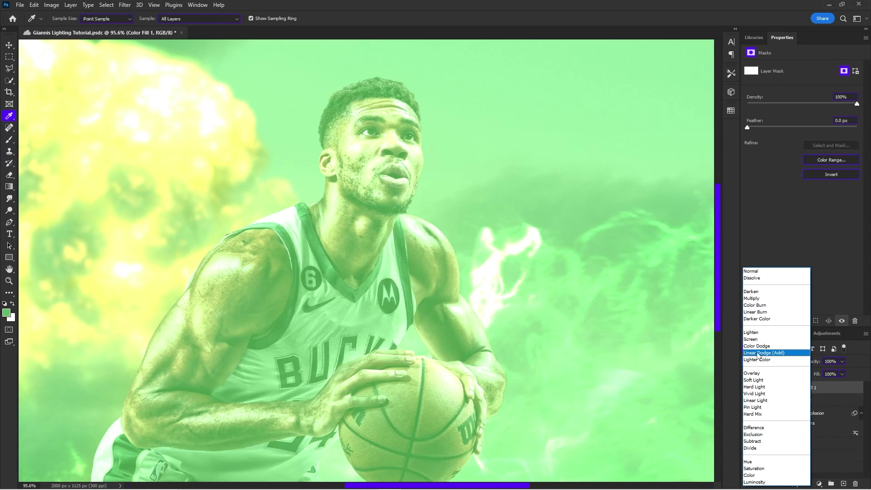
{"action": "left_click", "coordinate": [767, 358]}
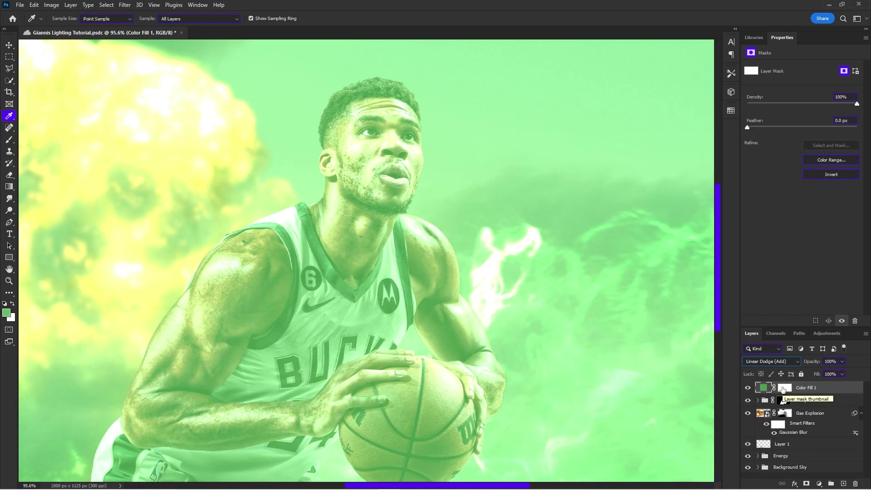
- Invert the Color Fill 1 mask to black and ready the Brush with white as the foreground color
{"action": "left_click", "coordinate": [782, 388]}
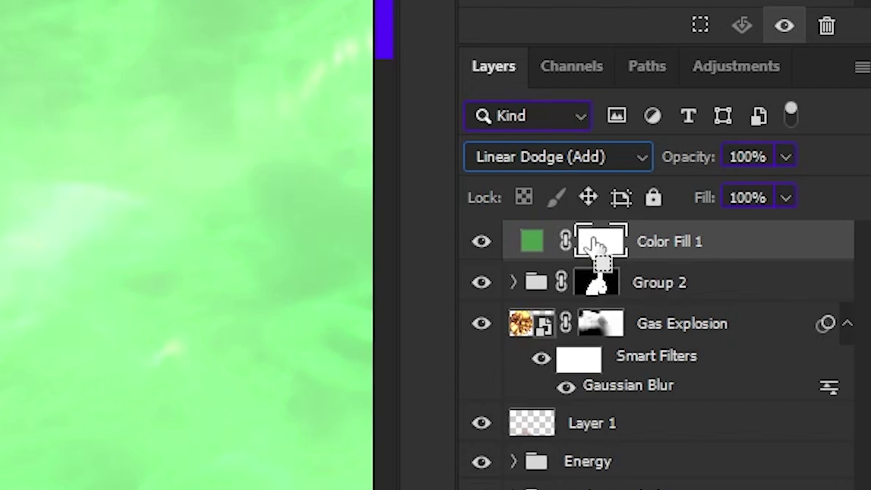
{"action": "key", "text": "ctrl+i"}
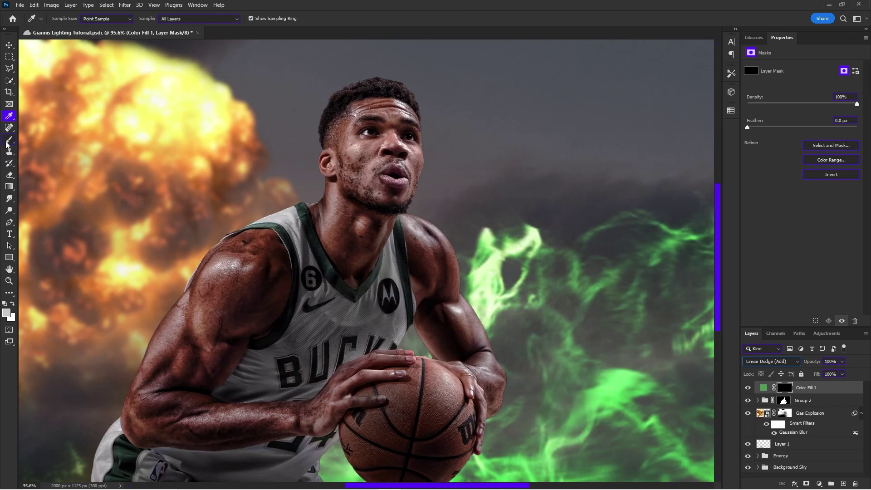
{"action": "left_click", "coordinate": [7, 141]}
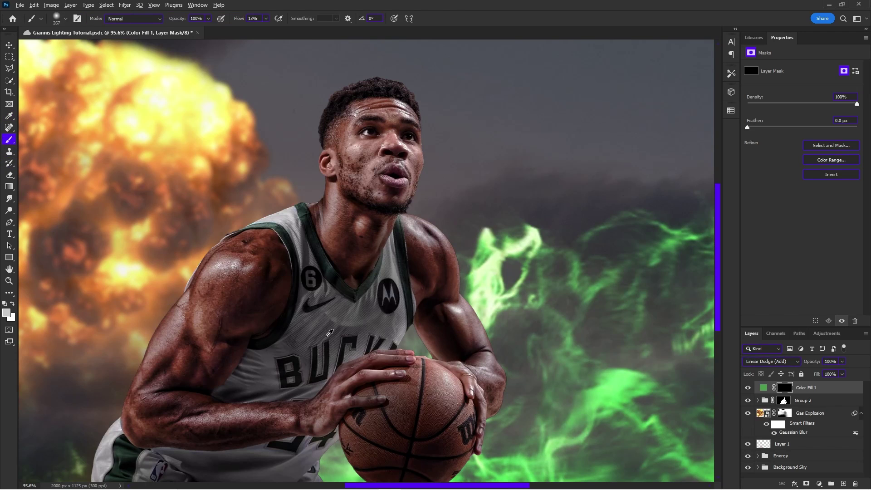
{"action": "left_click_drag", "start_coordinate": [325, 335], "coordinate": [398, 336]}
{"action": "left_click_drag", "start_coordinate": [369, 159], "coordinate": [362, 163]}
{"action": "left_click", "coordinate": [5, 303]}
- Paint white on the Color Fill 1 mask to reveal soft green light along the player's arm and elbow nearest the energy
{"action": "mouse_move", "coordinate": [443, 252]}
{"action": "left_mouse_down"}
{"action": "mouse_move", "coordinate": [485, 295]}
{"action": "mouse_move", "coordinate": [442, 286]}
{"action": "mouse_move", "coordinate": [476, 293]}
{"action": "mouse_move", "coordinate": [513, 368]}
{"action": "mouse_move", "coordinate": [532, 458]}
{"action": "left_mouse_up"}
{"action": "left_click", "coordinate": [485, 295]}
{"action": "scroll", "coordinate": [462, 285], "scroll_direction": "up", "scroll_amount": 4}
{"action": "scroll", "coordinate": [533, 454], "scroll_direction": "down", "scroll_amount": 5}
{"action": "scroll", "coordinate": [538, 374], "scroll_direction": "down", "scroll_amount": 1}
{"action": "left_click_drag", "start_coordinate": [531, 351], "coordinate": [527, 416]}
{"action": "right_click", "coordinate": [529, 409], "text": "alt"}
{"action": "scroll", "coordinate": [503, 444], "scroll_direction": "down", "scroll_amount": 4}
{"action": "right_click", "coordinate": [492, 435], "text": "alt"}
- Paint green light onto the basketball's underside, the lower jersey edge and the arm on the Color Fill 1 mask
{"action": "mouse_move", "coordinate": [471, 422]}
{"action": "left_mouse_down"}
{"action": "mouse_move", "coordinate": [323, 428]}
{"action": "mouse_move", "coordinate": [299, 391]}
{"action": "mouse_move", "coordinate": [288, 400]}
{"action": "left_mouse_up"}
{"action": "right_click", "coordinate": [271, 385], "text": "alt"}
{"action": "left_click_drag", "start_coordinate": [262, 367], "coordinate": [272, 439]}
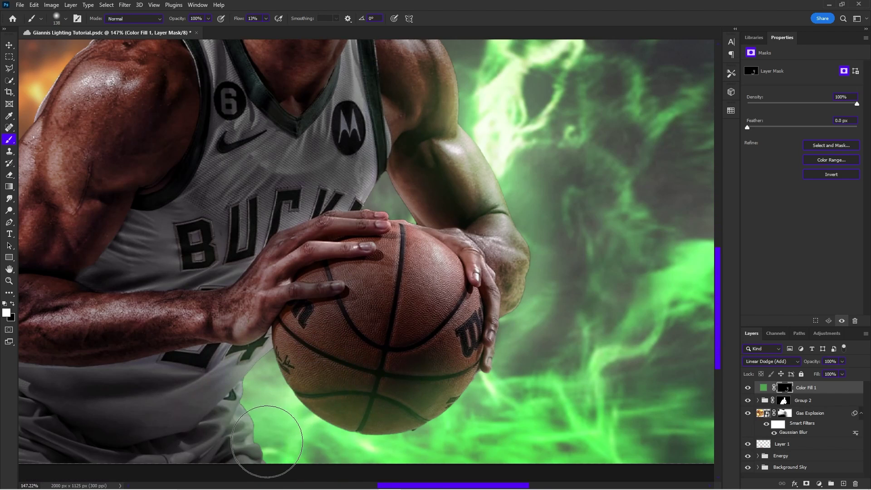
{"action": "scroll", "coordinate": [334, 345], "scroll_direction": "down", "scroll_amount": 5}
{"action": "scroll", "coordinate": [359, 297], "scroll_direction": "up", "scroll_amount": 7}
{"action": "mouse_move", "coordinate": [355, 320]}
{"action": "left_mouse_down"}
{"action": "mouse_move", "coordinate": [401, 336]}
{"action": "mouse_move", "coordinate": [398, 351]}
{"action": "mouse_move", "coordinate": [364, 334]}
{"action": "left_mouse_up"}
{"action": "right_click", "coordinate": [384, 347], "text": "alt"}
{"action": "scroll", "coordinate": [385, 276], "scroll_direction": "up", "scroll_amount": 1}
{"action": "mouse_move", "coordinate": [460, 255]}
{"action": "left_mouse_down"}
{"action": "mouse_move", "coordinate": [436, 213]}
{"action": "mouse_move", "coordinate": [393, 170]}
{"action": "mouse_move", "coordinate": [510, 405]}
{"action": "left_mouse_up"}
{"action": "scroll", "coordinate": [470, 335], "scroll_direction": "down", "scroll_amount": 7}
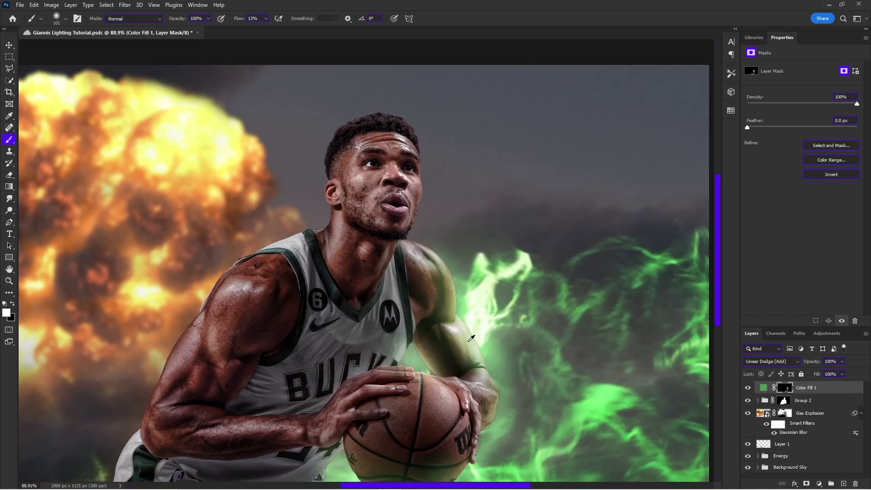
- Brush green light onto the lower edge of the shorts on the Color Fill 1 mask, resizing the soft brush as needed
{"action": "scroll", "coordinate": [408, 363], "scroll_direction": "down", "scroll_amount": 4}
{"action": "scroll", "coordinate": [326, 396], "scroll_direction": "up", "scroll_amount": 2}
{"action": "right_click", "coordinate": [327, 397], "text": "alt"}
{"action": "left_click_drag", "start_coordinate": [84, 405], "coordinate": [70, 412]}
{"action": "key", "text": "bracketleft"}
{"action": "key", "text": "bracketleft"}
{"action": "key", "text": "bracketleft"}
{"action": "key", "text": "bracketleft"}
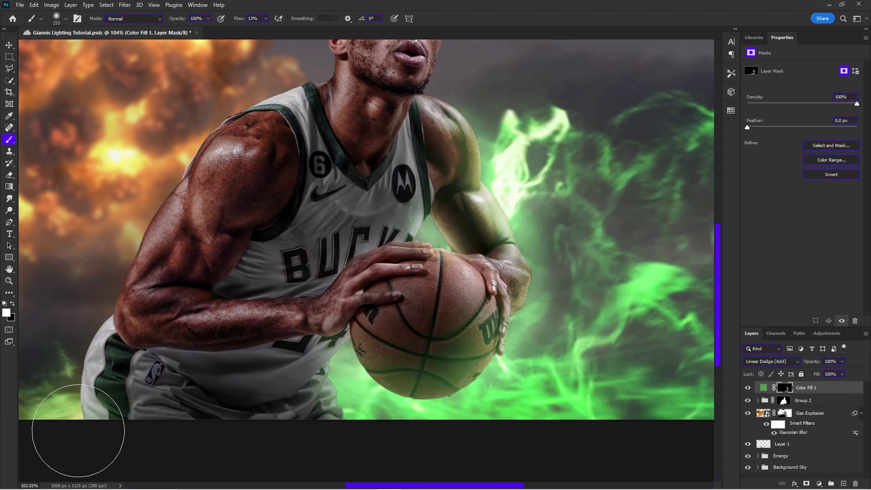
{"action": "scroll", "coordinate": [485, 375], "scroll_direction": "down", "scroll_amount": 1}
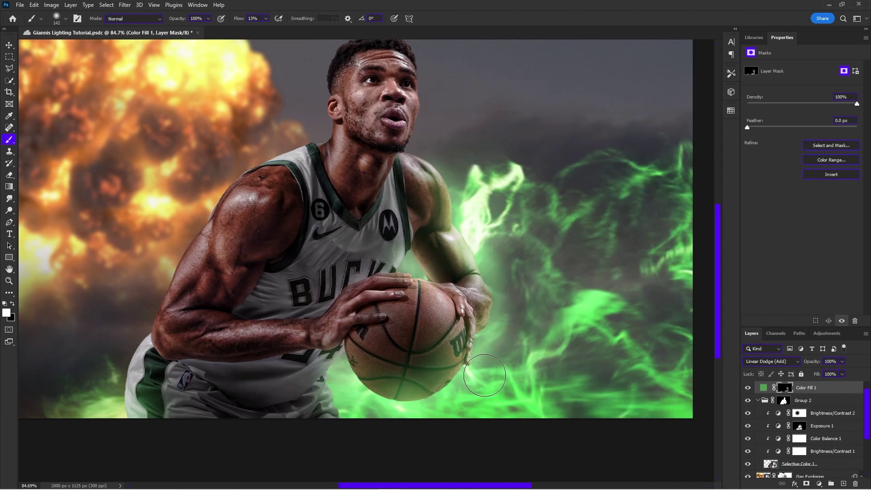
- Change the Color Fill 1 color to a brighter, more saturated green
{"action": "double_click", "coordinate": [760, 389]}
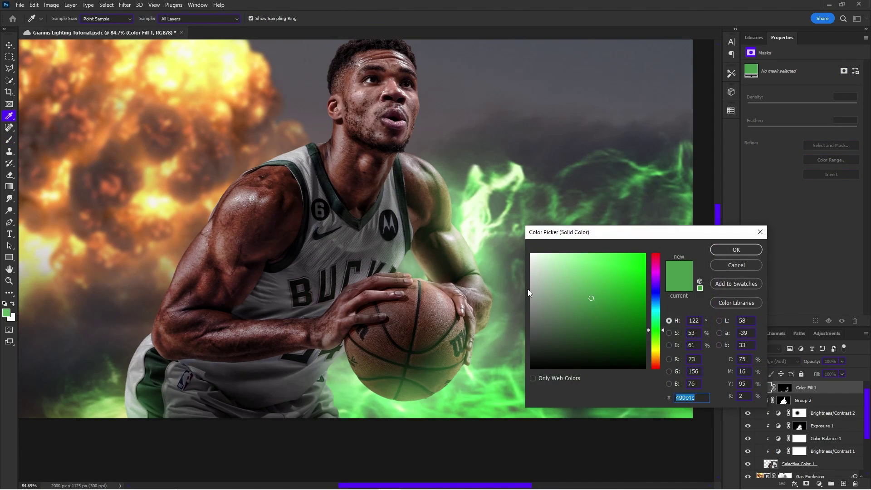
{"action": "mouse_move", "coordinate": [591, 297]}
{"action": "left_mouse_down"}
{"action": "mouse_move", "coordinate": [607, 283]}
{"action": "mouse_move", "coordinate": [610, 308]}
{"action": "mouse_move", "coordinate": [623, 297]}
{"action": "mouse_move", "coordinate": [622, 279]}
{"action": "mouse_move", "coordinate": [610, 295]}
{"action": "mouse_move", "coordinate": [609, 275]}
{"action": "mouse_move", "coordinate": [610, 287]}
{"action": "mouse_move", "coordinate": [614, 281]}
{"action": "left_mouse_up"}
{"action": "key", "text": "Return"}
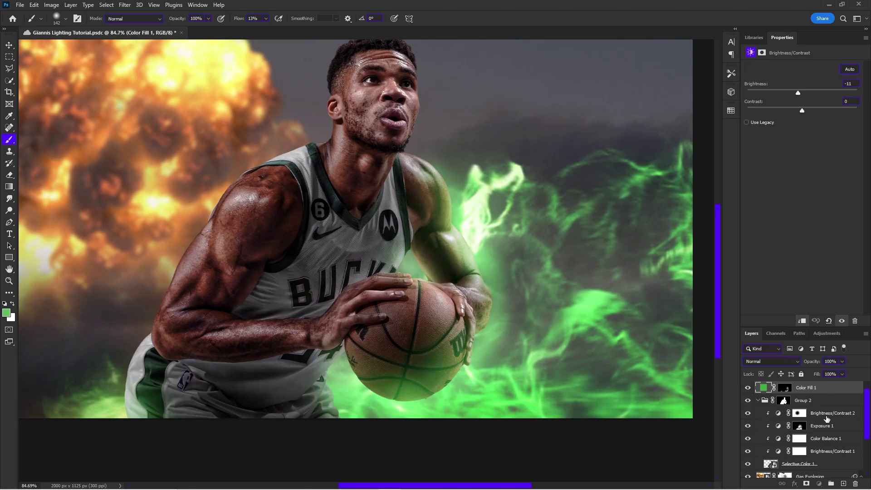
- Add a Hue/Saturation adjustment above Brightness/Contrast 2 inside Group 2 and turn on Colorize
{"action": "left_click", "coordinate": [813, 409]}
{"action": "left_click", "coordinate": [829, 416]}
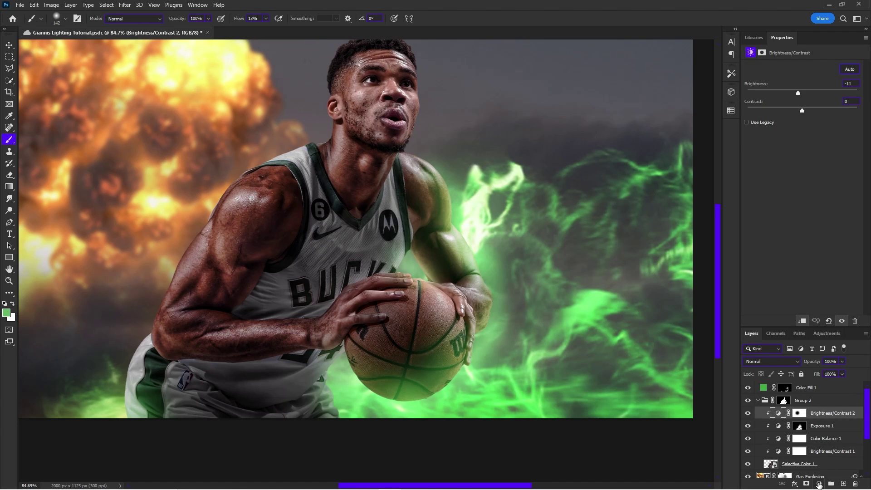
{"action": "left_click", "coordinate": [819, 484]}
{"action": "left_click", "coordinate": [831, 396]}
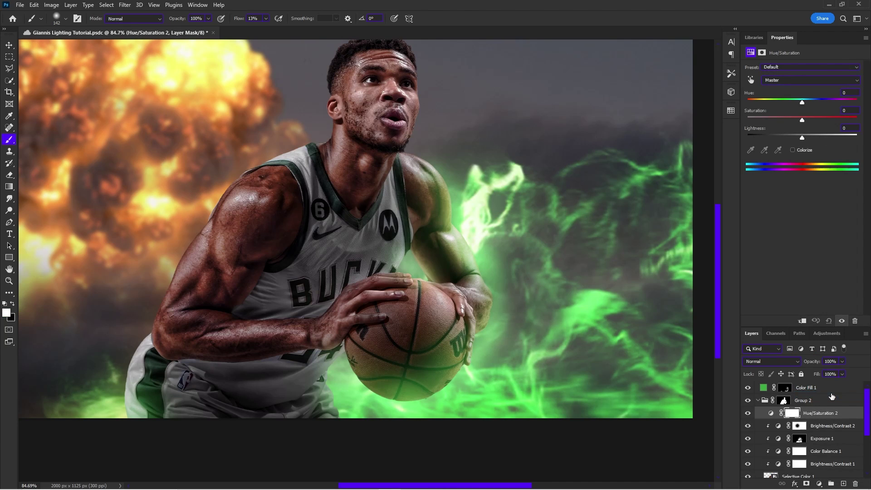
{"action": "left_click", "coordinate": [792, 149]}
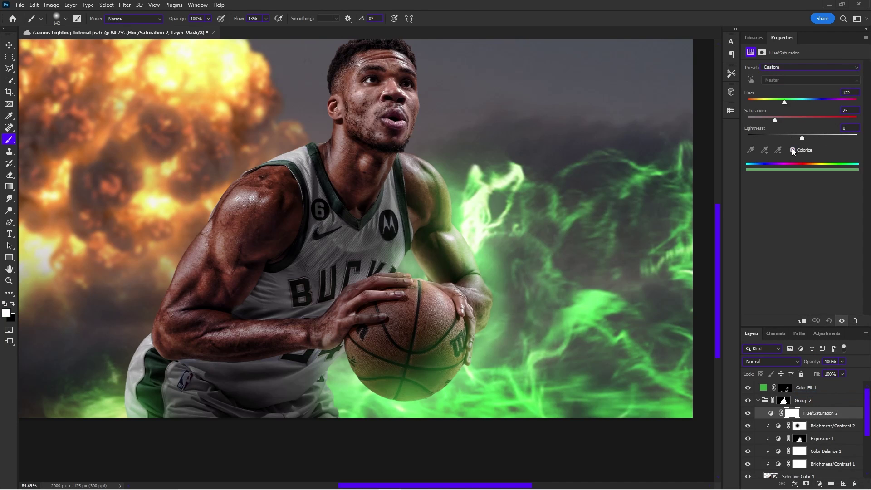
- Set the colorized Hue/Saturation 2 adjustment to hue 138, saturation 100 and lightness +43
{"action": "scroll", "coordinate": [410, 106], "scroll_direction": "up", "scroll_amount": 1}
{"action": "scroll", "coordinate": [410, 106], "scroll_direction": "up", "scroll_amount": 3}
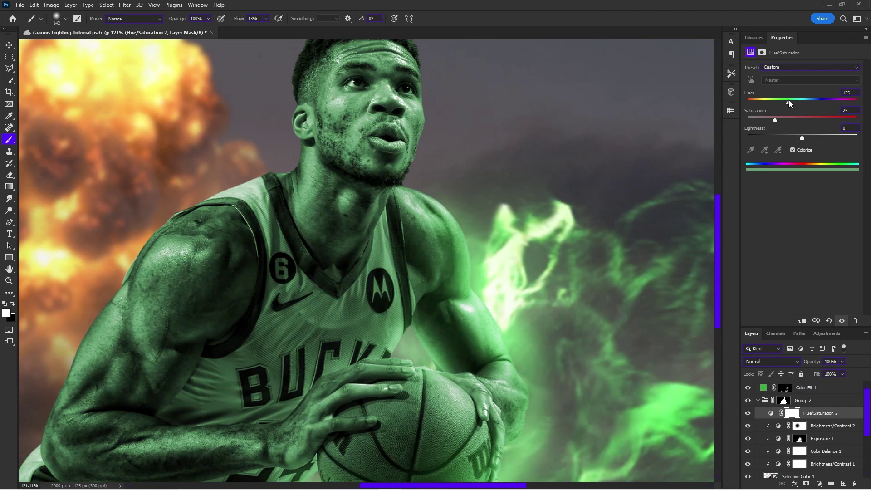
{"action": "left_click_drag", "start_coordinate": [784, 119], "coordinate": [860, 120]}
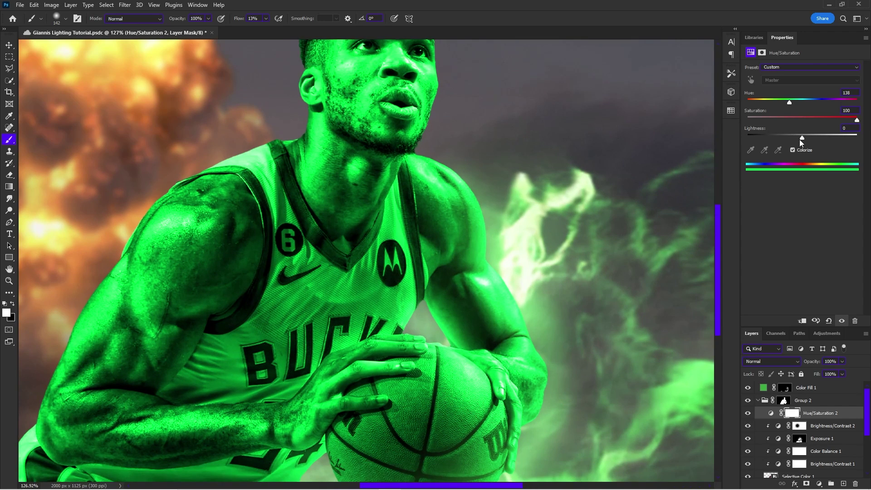
{"action": "left_click_drag", "start_coordinate": [801, 138], "coordinate": [826, 140]}
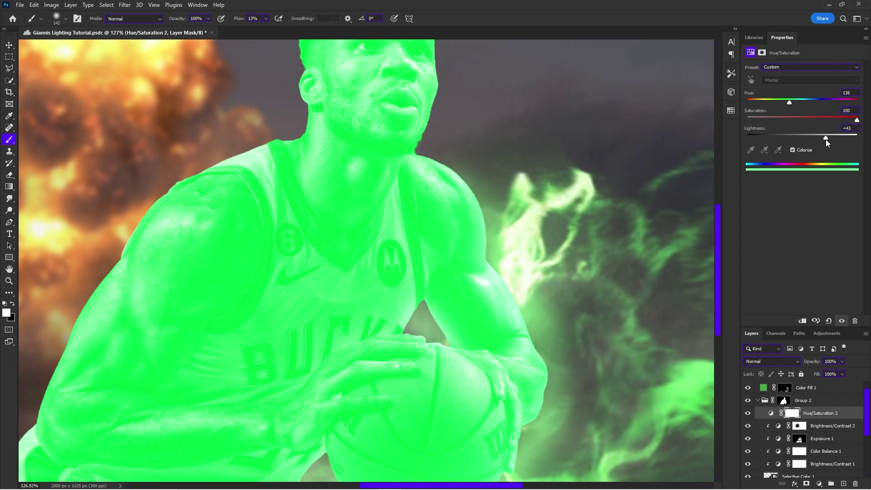
- Invert the Hue/Saturation 2 mask to black, shrink the brush and raise its flow to 61%
{"action": "scroll", "coordinate": [478, 212], "scroll_direction": "down", "scroll_amount": 6}
{"action": "scroll", "coordinate": [478, 211], "scroll_direction": "up", "scroll_amount": 4}
{"action": "scroll", "coordinate": [486, 232], "scroll_direction": "up", "scroll_amount": 3}
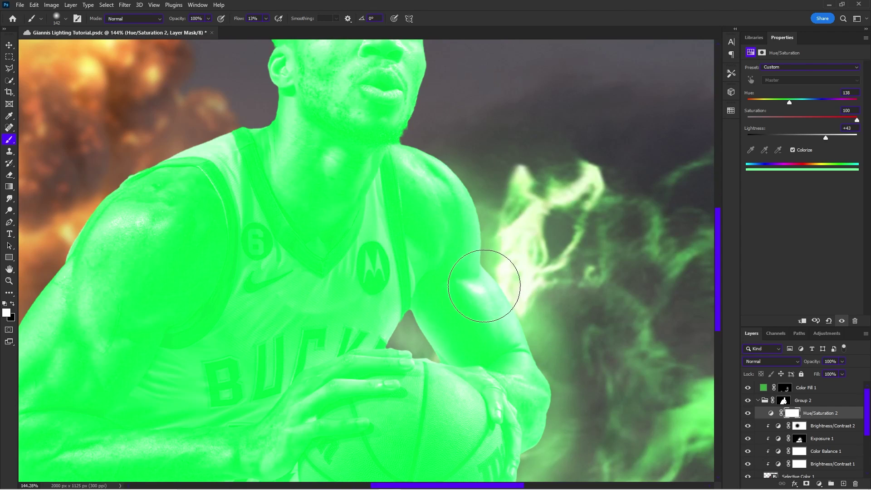
{"action": "key", "text": "ctrl+i"}
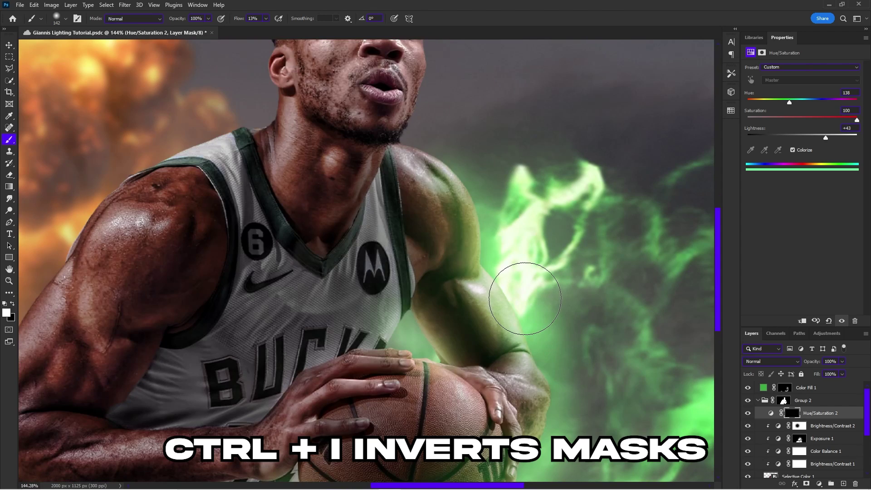
{"action": "left_click_drag", "start_coordinate": [479, 247], "coordinate": [466, 249]}
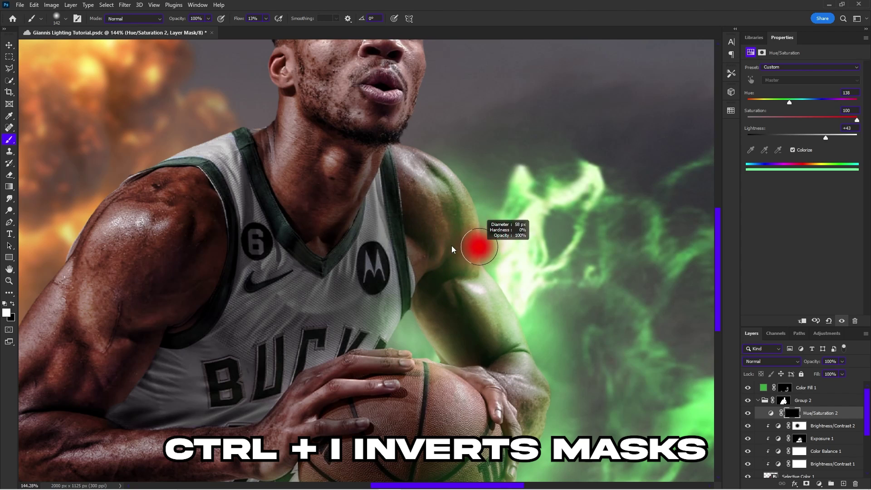
{"action": "scroll", "coordinate": [526, 235], "scroll_direction": "up", "scroll_amount": 3}
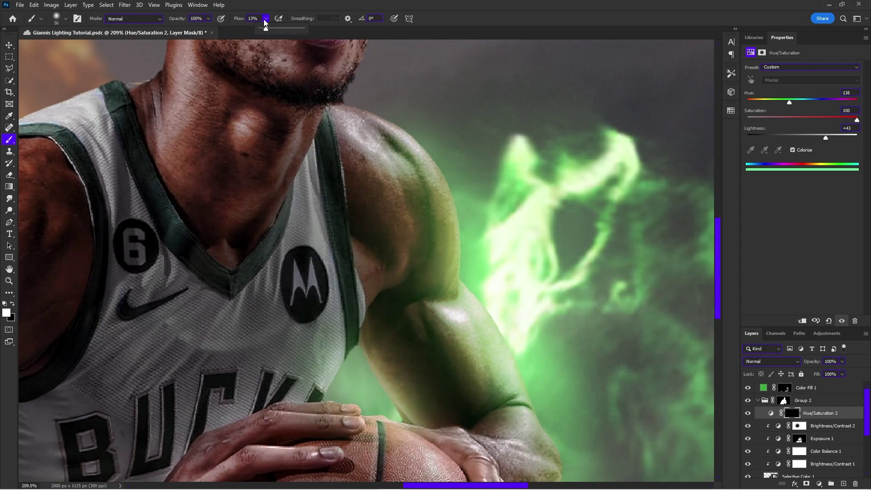
{"action": "left_click_drag", "start_coordinate": [274, 29], "coordinate": [285, 32]}
{"action": "left_click", "coordinate": [416, 319]}
- Paint a thin green rim along the outer shoulder and upper arm on the Hue/Saturation 2 mask at 76% flow
{"action": "scroll", "coordinate": [477, 303], "scroll_direction": "up", "scroll_amount": 3}
{"action": "mouse_move", "coordinate": [472, 299]}
{"action": "left_mouse_down"}
{"action": "mouse_move", "coordinate": [464, 299]}
{"action": "mouse_move", "coordinate": [464, 283]}
{"action": "left_mouse_up"}
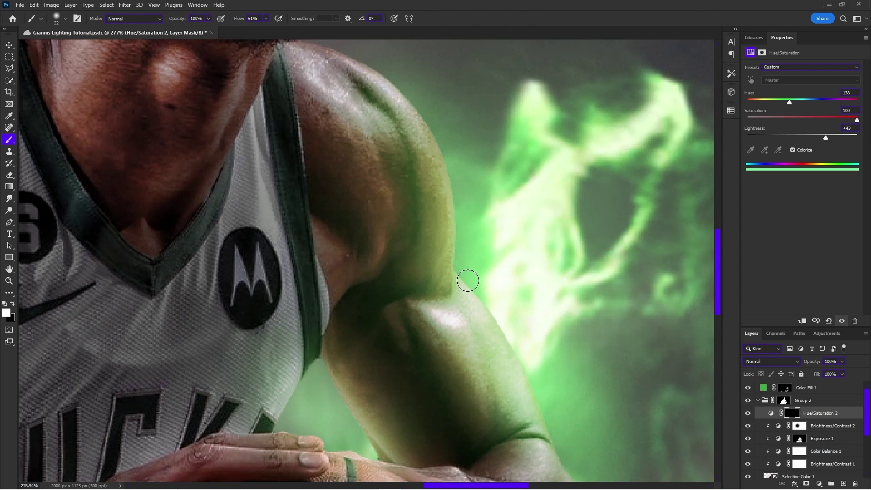
{"action": "mouse_move", "coordinate": [451, 240]}
{"action": "left_mouse_down"}
{"action": "mouse_move", "coordinate": [459, 257]}
{"action": "mouse_move", "coordinate": [446, 168]}
{"action": "left_mouse_up"}
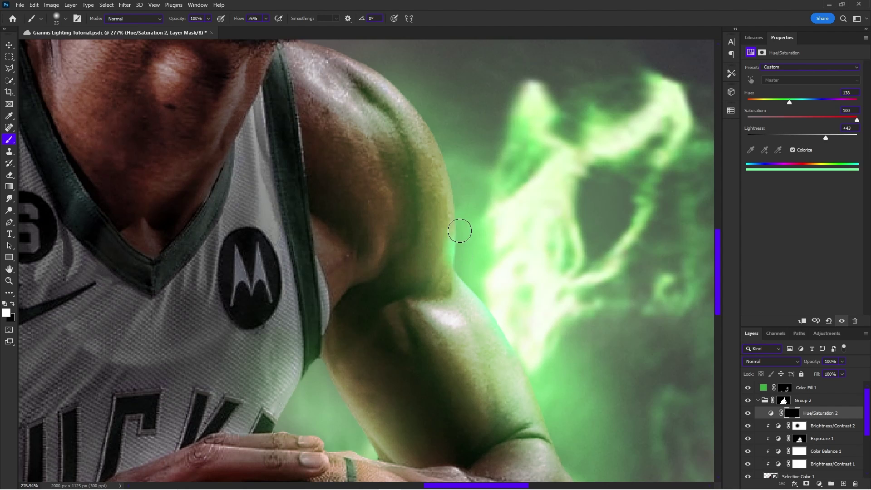
{"action": "left_click_drag", "start_coordinate": [466, 203], "coordinate": [439, 129]}
{"action": "scroll", "coordinate": [384, 72], "scroll_direction": "up", "scroll_amount": 2}
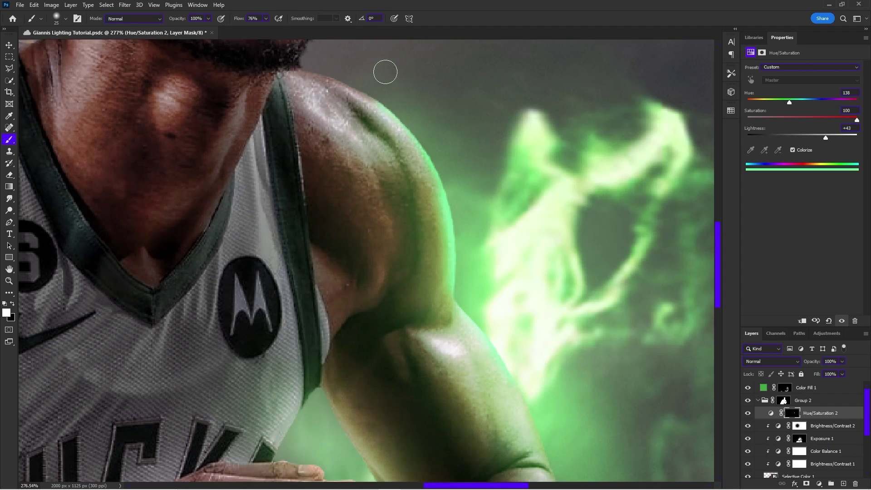
- Try to paint a wider green rim along the upper arm and elbow with a larger brush
{"action": "scroll", "coordinate": [443, 266], "scroll_direction": "down", "scroll_amount": 2}
{"action": "scroll", "coordinate": [442, 266], "scroll_direction": "down", "scroll_amount": 3}
{"action": "right_click", "coordinate": [485, 291], "text": "alt"}
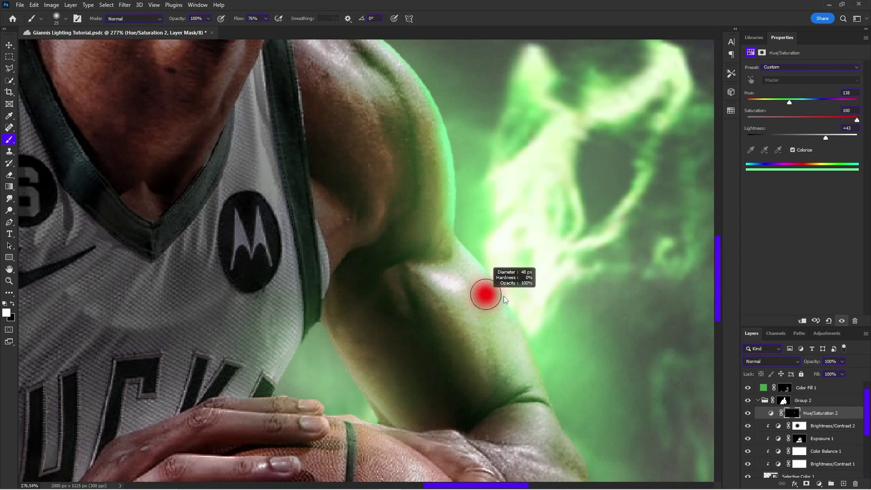
{"action": "scroll", "coordinate": [529, 346], "scroll_direction": "down", "scroll_amount": 2}
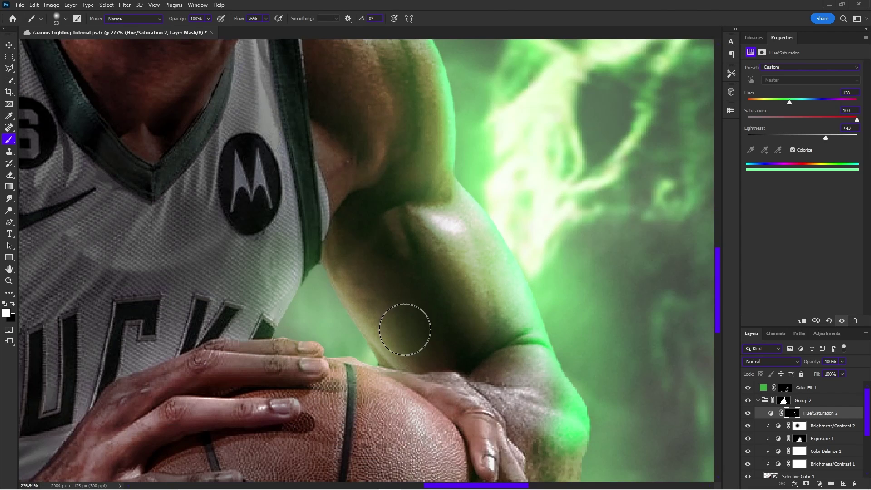
{"action": "right_click", "coordinate": [527, 316], "text": "alt"}
- Strengthen the shoulder's green rim down to the arm crease with an 11 px brush and save the document
{"action": "right_click", "coordinate": [466, 213], "text": "alt"}
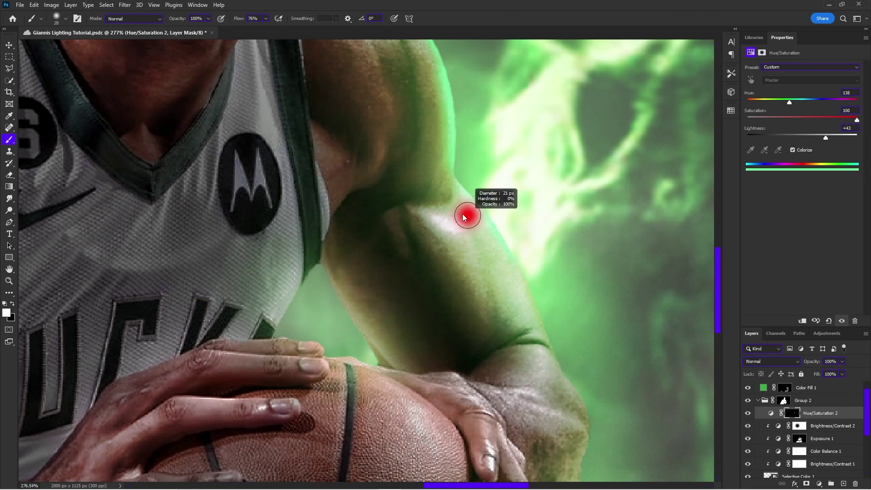
{"action": "right_click", "coordinate": [452, 181], "text": "alt"}
{"action": "right_click", "coordinate": [450, 120], "text": "alt"}
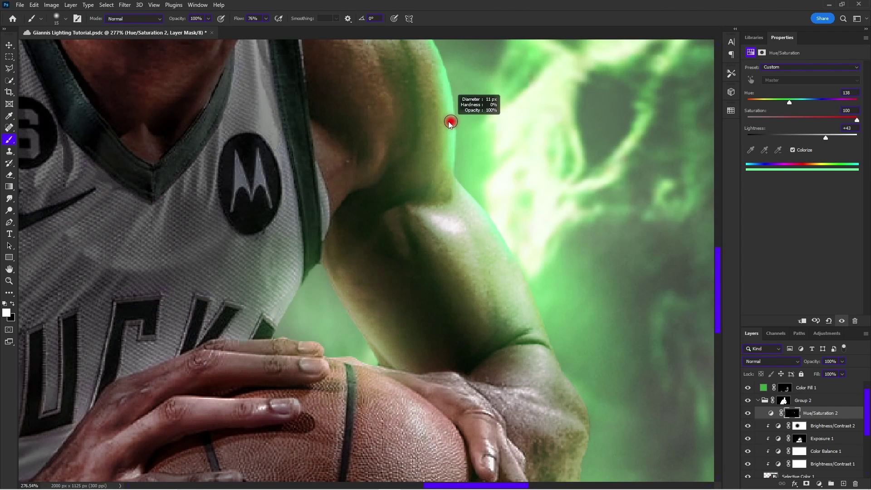
{"action": "key", "text": "ctrl+s"}
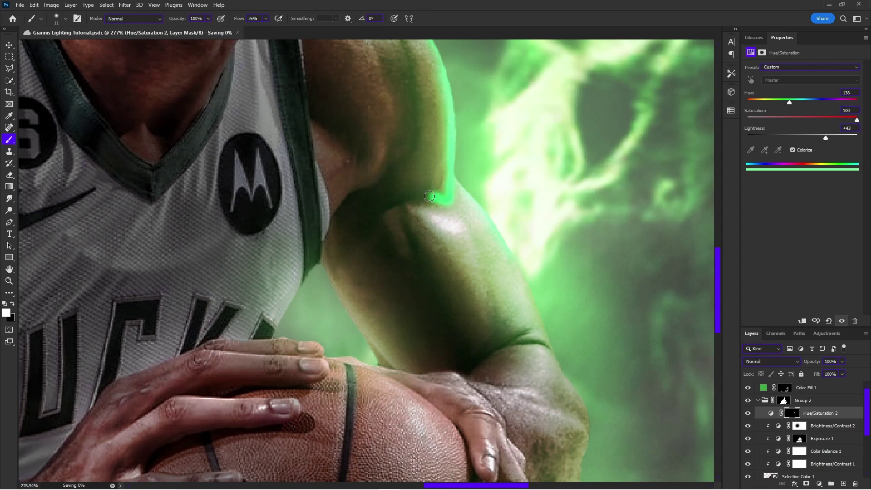
- Try to extend the green rim inward along the crease below the shoulder, and undo the last stroke
{"action": "left_click_drag", "start_coordinate": [429, 196], "coordinate": [386, 207]}
{"action": "right_click", "coordinate": [413, 210], "text": "alt"}
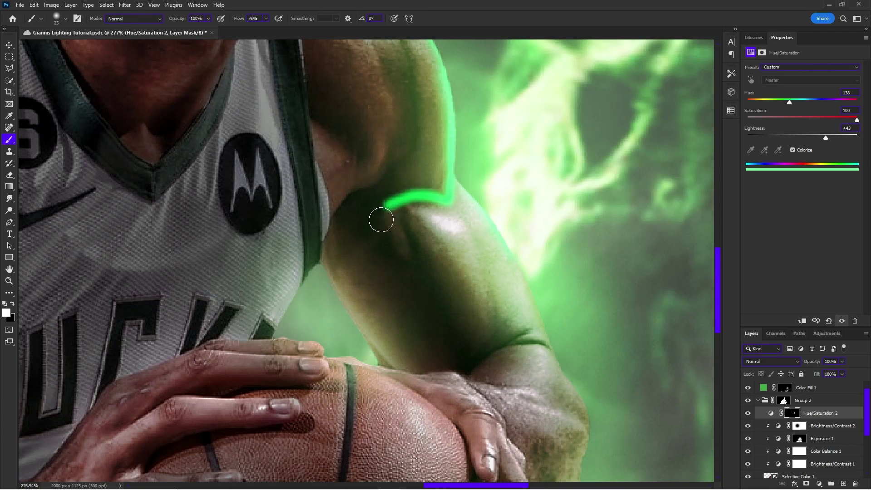
{"action": "mouse_move", "coordinate": [449, 195]}
{"action": "left_mouse_down"}
{"action": "mouse_move", "coordinate": [415, 198]}
{"action": "mouse_move", "coordinate": [378, 215]}
{"action": "mouse_move", "coordinate": [391, 195]}
{"action": "mouse_move", "coordinate": [385, 206]}
{"action": "mouse_move", "coordinate": [408, 194]}
{"action": "mouse_move", "coordinate": [380, 212]}
{"action": "mouse_move", "coordinate": [429, 181]}
{"action": "mouse_move", "coordinate": [400, 194]}
{"action": "left_mouse_up"}
{"action": "key", "text": "ctrl+z"}
- Erase the excess green at the arm crease by painting black on the Hue/Saturation 2 mask, and return to white
{"action": "key", "text": "x"}
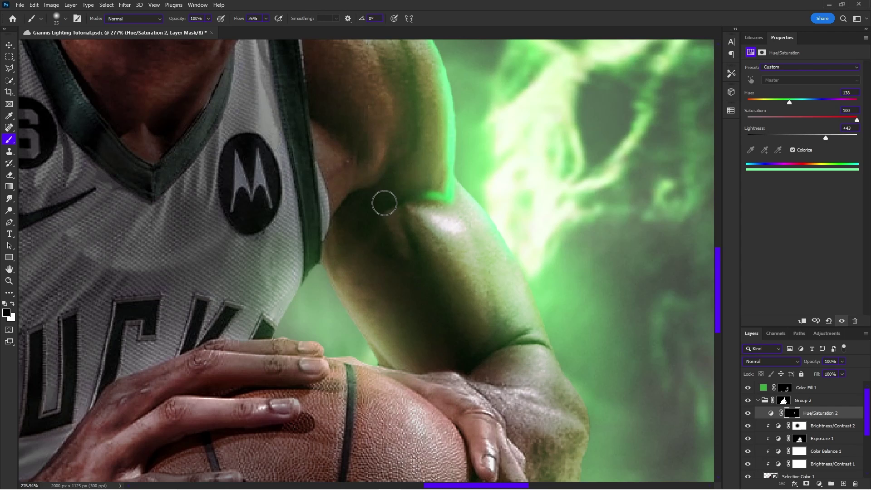
{"action": "scroll", "coordinate": [450, 165], "scroll_direction": "down", "scroll_amount": 6}
{"action": "scroll", "coordinate": [448, 170], "scroll_direction": "up", "scroll_amount": 4}
{"action": "right_click", "coordinate": [451, 167], "text": "alt"}
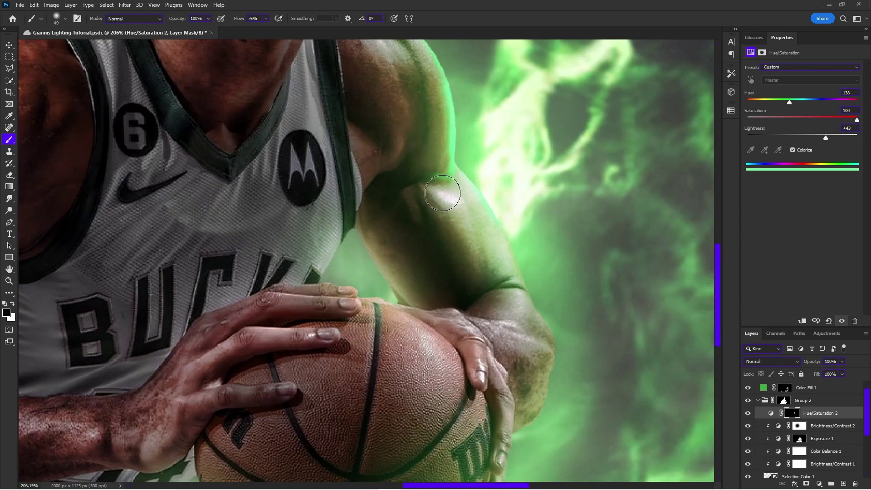
{"action": "key", "text": "x"}
- Paint thin green rims on the jersey's side and the inner arm around the gap between them
{"action": "scroll", "coordinate": [428, 89], "scroll_direction": "up", "scroll_amount": 1}
{"action": "right_click", "coordinate": [387, 80], "text": "alt"}
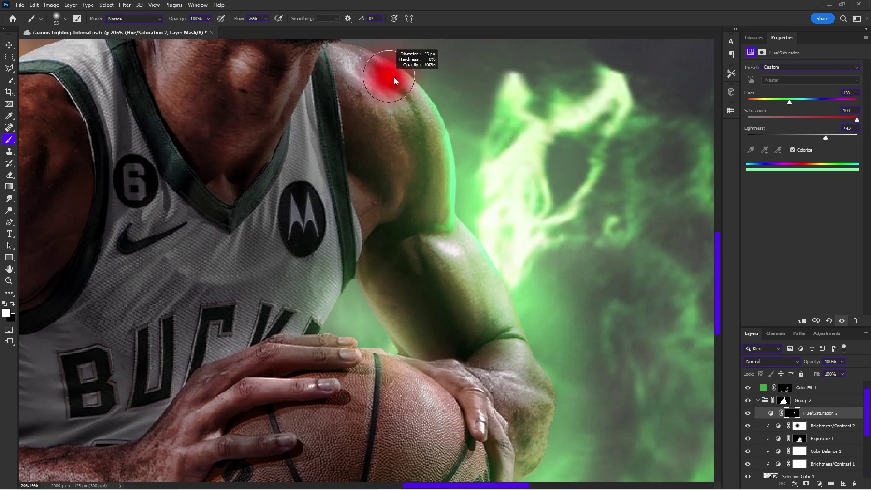
{"action": "scroll", "coordinate": [426, 142], "scroll_direction": "down", "scroll_amount": 2}
{"action": "scroll", "coordinate": [379, 237], "scroll_direction": "up", "scroll_amount": 3}
{"action": "right_click", "coordinate": [379, 238], "text": "alt"}
{"action": "left_click_drag", "start_coordinate": [380, 236], "coordinate": [363, 269]}
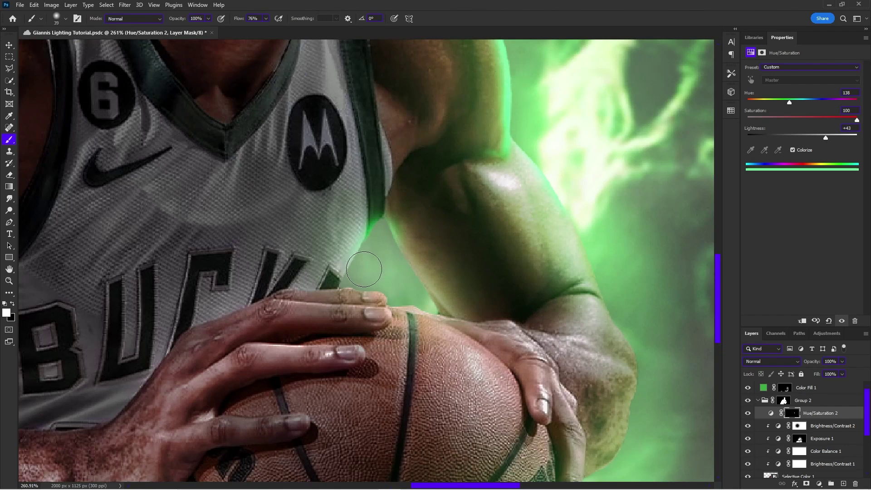
{"action": "right_click", "coordinate": [361, 252], "text": "alt"}
{"action": "mouse_move", "coordinate": [398, 242]}
{"action": "left_mouse_down"}
{"action": "mouse_move", "coordinate": [434, 309]}
{"action": "mouse_move", "coordinate": [406, 300]}
{"action": "left_mouse_up"}
{"action": "right_click", "coordinate": [396, 291], "text": "alt"}
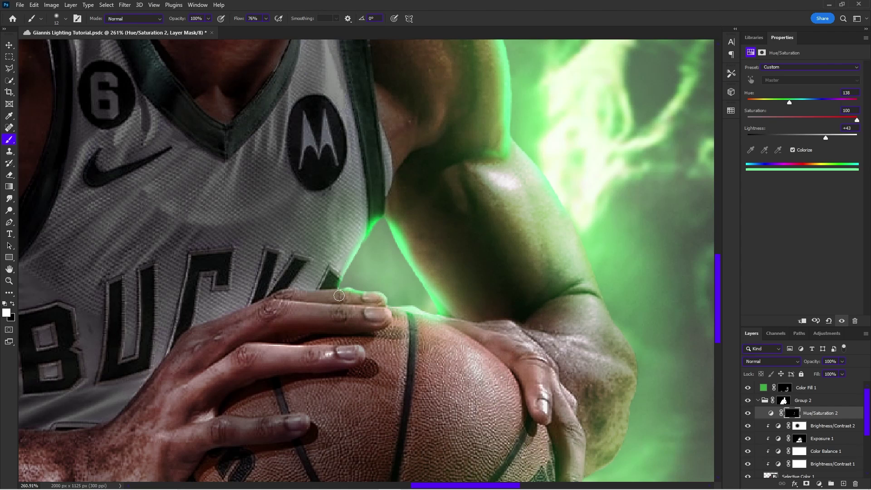
- Continue the green rim light along the upper hand, jersey hem, basketball's underside, fingers and elbow
{"action": "right_click", "coordinate": [349, 292], "text": "alt"}
{"action": "scroll", "coordinate": [638, 147], "scroll_direction": "down", "scroll_amount": 5}
{"action": "left_click_drag", "start_coordinate": [352, 292], "coordinate": [269, 363]}
{"action": "key", "text": "x"}
{"action": "key", "text": "x"}
{"action": "scroll", "coordinate": [408, 227], "scroll_direction": "up", "scroll_amount": 5}
{"action": "left_click_drag", "start_coordinate": [550, 437], "coordinate": [503, 350]}
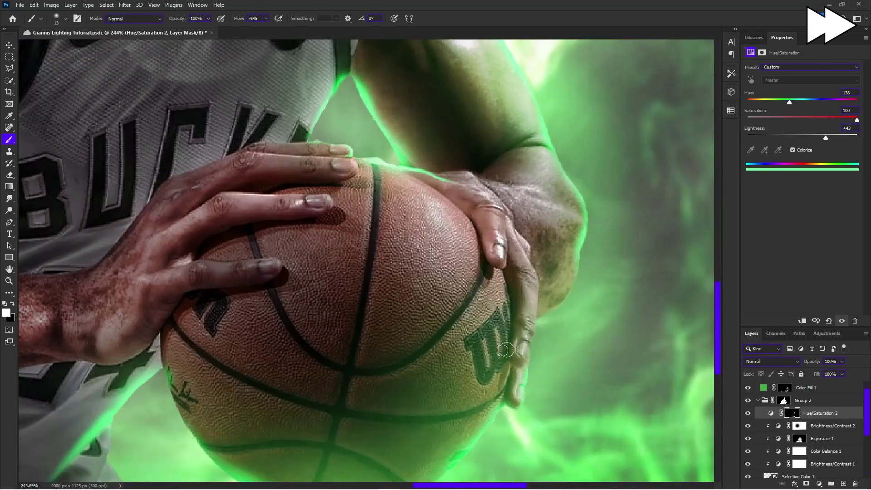
{"action": "left_click_drag", "start_coordinate": [536, 311], "coordinate": [516, 244]}
{"action": "left_click_drag", "start_coordinate": [349, 363], "coordinate": [590, 230]}
{"action": "left_click_drag", "start_coordinate": [394, 281], "coordinate": [341, 379]}
- Trim the green rim with black on the Hue/Saturation 2 mask, and paint white rim strokes along the hand and fingers beside the ball
{"action": "key", "text": "x"}
{"action": "left_click_drag", "start_coordinate": [612, 114], "coordinate": [362, 395]}
{"action": "scroll", "coordinate": [534, 337], "scroll_direction": "down", "scroll_amount": 2}
{"action": "key", "text": "x"}
{"action": "left_click_drag", "start_coordinate": [510, 306], "coordinate": [534, 358]}
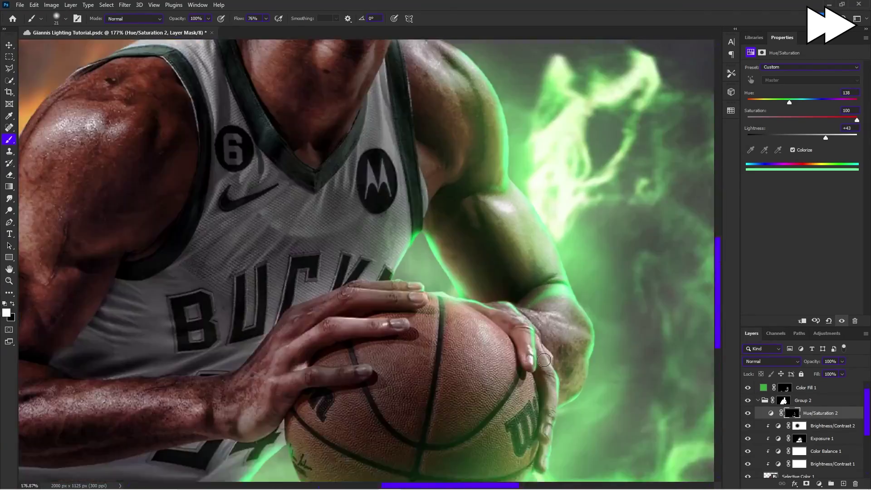
- Resize the brush, lower its flow slightly, and paint a green rim along the back edge of the shorts
{"action": "scroll", "coordinate": [513, 426], "scroll_direction": "up", "scroll_amount": 3}
{"action": "scroll", "coordinate": [521, 399], "scroll_direction": "down", "scroll_amount": 2}
{"action": "scroll", "coordinate": [558, 312], "scroll_direction": "down", "scroll_amount": 6}
{"action": "scroll", "coordinate": [331, 384], "scroll_direction": "up", "scroll_amount": 6}
{"action": "right_click", "coordinate": [260, 319], "text": "alt"}
{"action": "left_click", "coordinate": [266, 19]}
{"action": "left_click_drag", "start_coordinate": [285, 29], "coordinate": [282, 29]}
{"action": "left_click_drag", "start_coordinate": [187, 440], "coordinate": [186, 338]}
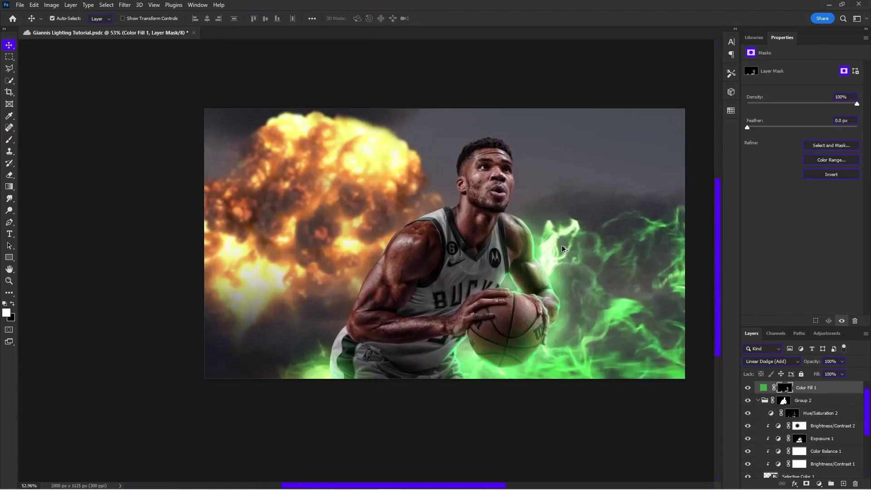
- Set the hue of the Hue/Saturation 2 rim light to 143
{"action": "scroll", "coordinate": [565, 235], "scroll_direction": "up", "scroll_amount": 6}
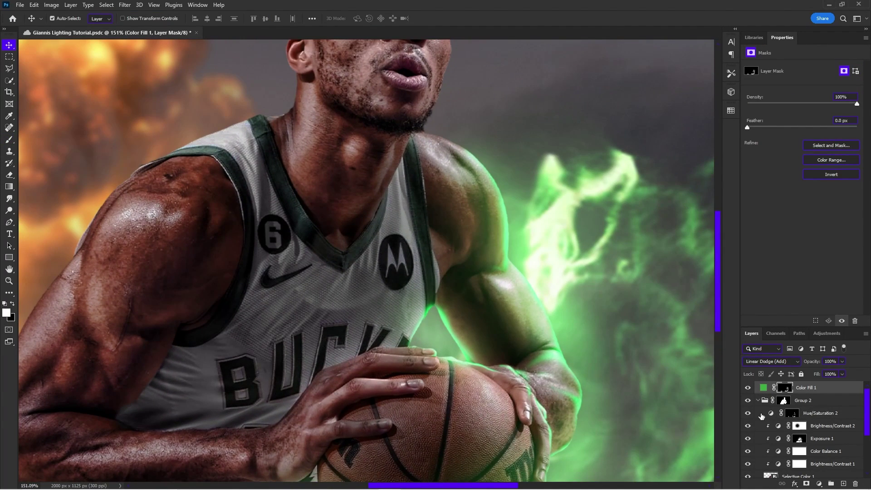
{"action": "left_click", "coordinate": [761, 413]}
{"action": "key", "text": "ctrl+0"}
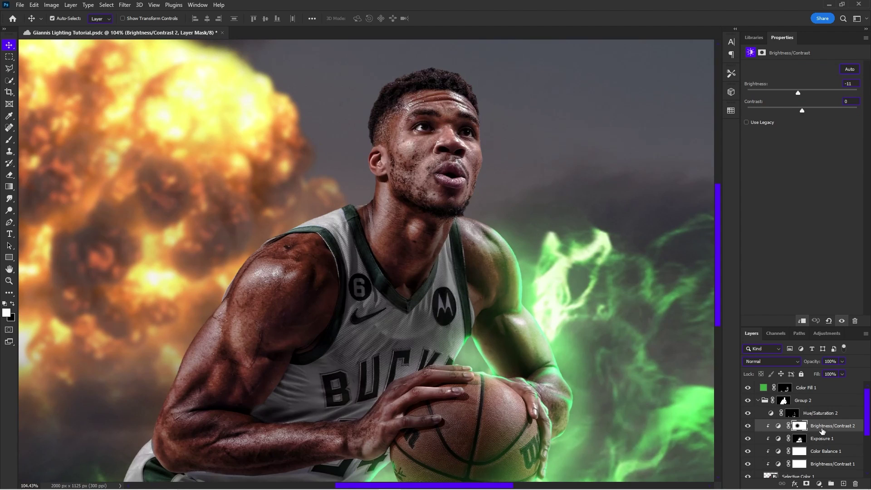
{"action": "left_click", "coordinate": [763, 415]}
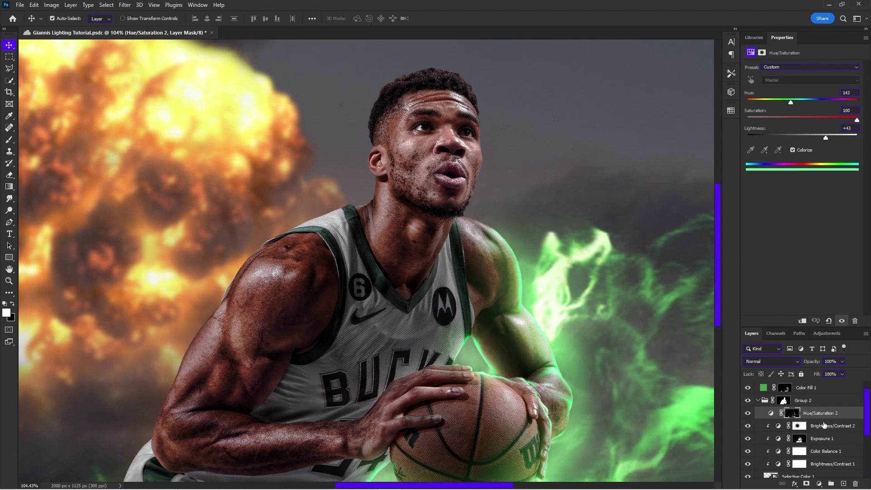
- Duplicate Hue/Saturation 2, place the copy below the original, and delete the copy's layer mask
{"action": "key", "text": "ctrl+j"}
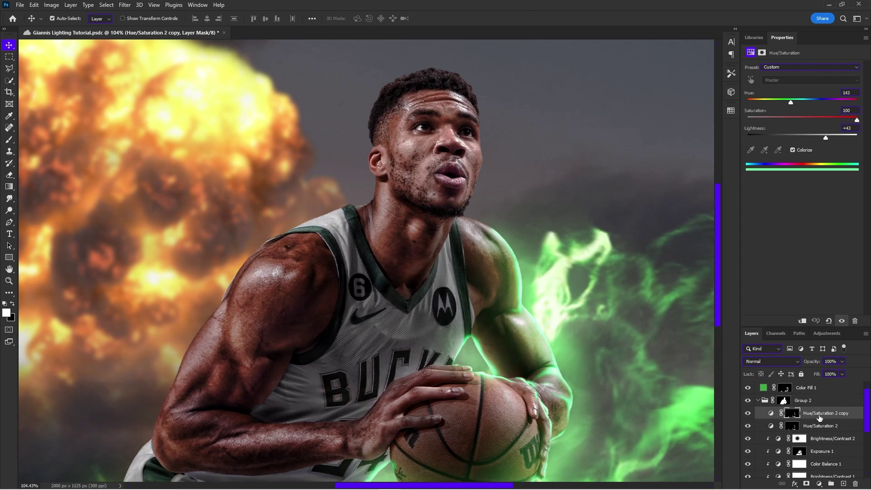
{"action": "left_click_drag", "start_coordinate": [818, 417], "coordinate": [811, 431]}
{"action": "right_click", "coordinate": [792, 427]}
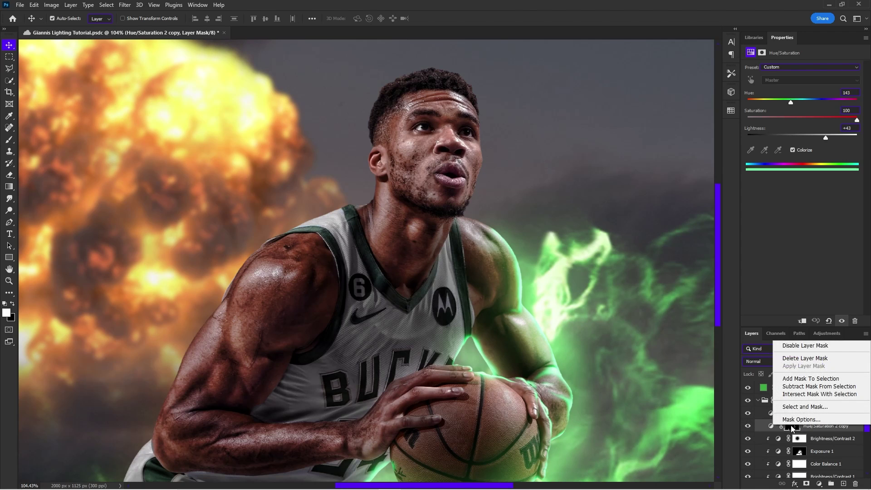
{"action": "left_click", "coordinate": [804, 358]}
- Set the lightness of Hue/Saturation 2 copy to +11
{"action": "scroll", "coordinate": [508, 183], "scroll_direction": "up", "scroll_amount": 1}
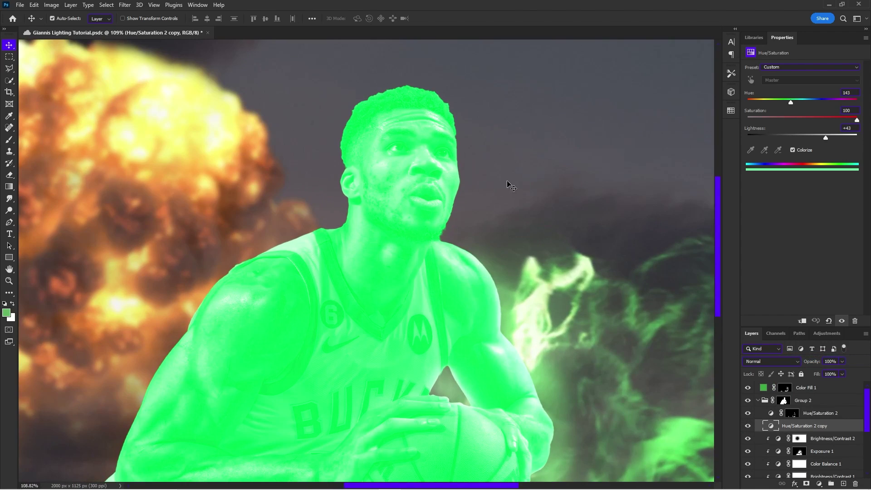
{"action": "scroll", "coordinate": [508, 184], "scroll_direction": "up", "scroll_amount": 5}
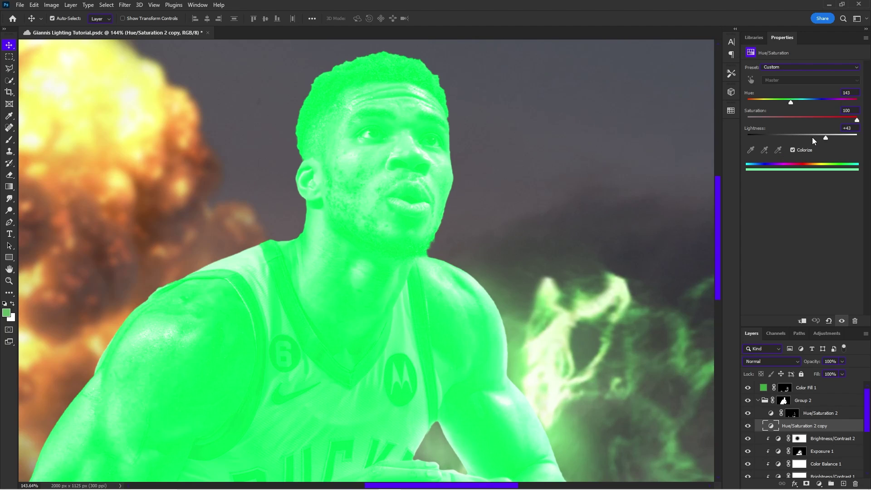
{"action": "left_click", "coordinate": [811, 136]}
{"action": "left_click_drag", "start_coordinate": [810, 139], "coordinate": [807, 137]}
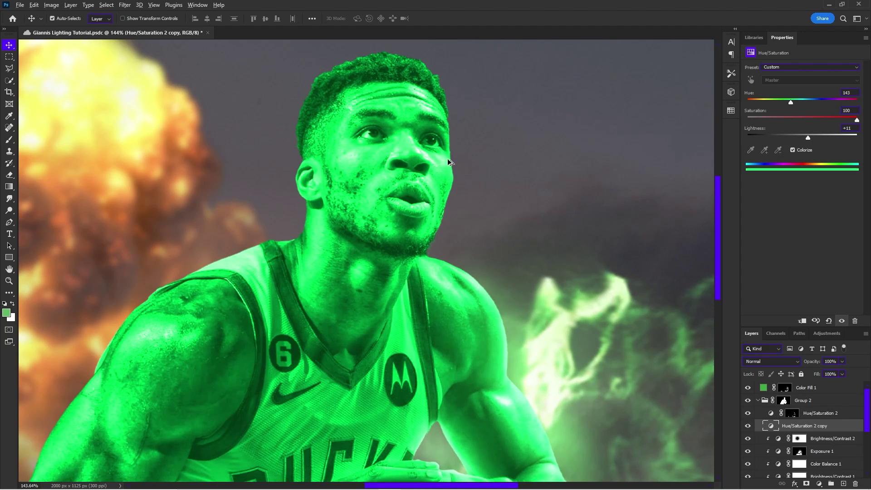
- Add a layer mask to Hue/Saturation 2 copy, invert it to black, and take up the Brush tool
{"action": "scroll", "coordinate": [423, 190], "scroll_direction": "down", "scroll_amount": 6}
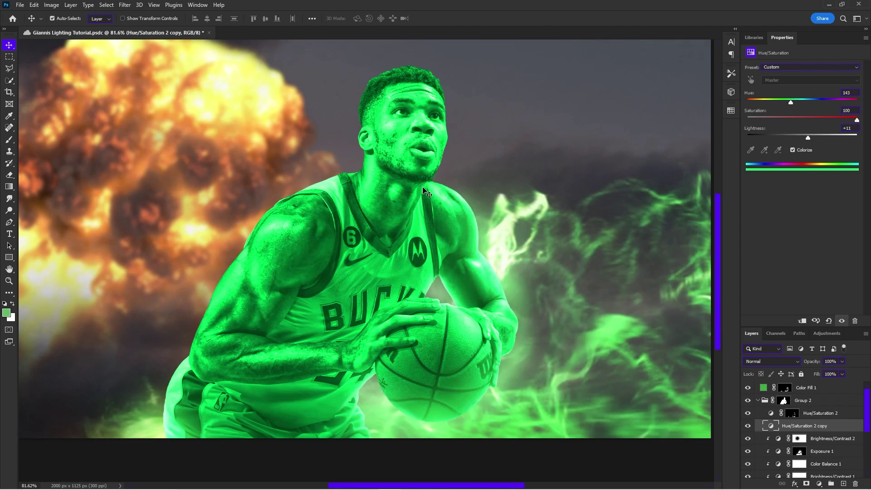
{"action": "left_click", "coordinate": [807, 483]}
{"action": "key", "text": "ctrl+i"}
{"action": "key", "text": "b"}
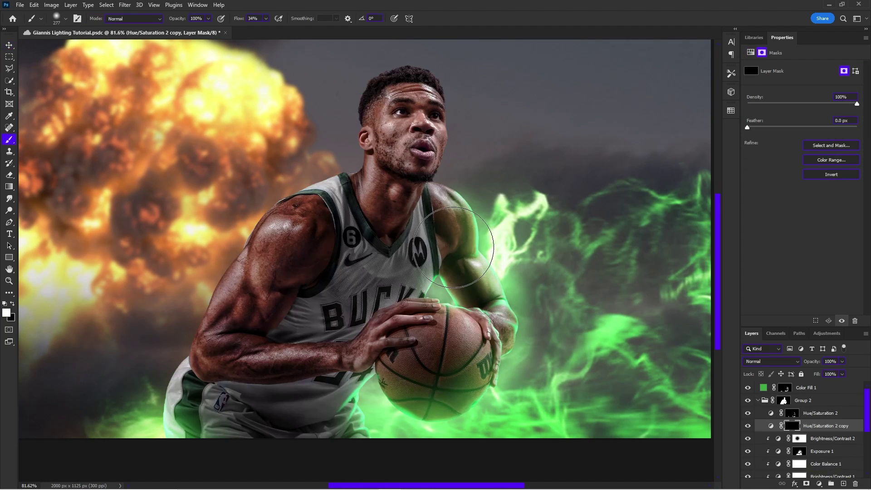
- Set the brush flow to 25% and paint soft green light inside the rim on the shoulder, arm and jersey side
{"action": "scroll", "coordinate": [459, 193], "scroll_direction": "up", "scroll_amount": 6}
{"action": "left_click_drag", "start_coordinate": [471, 195], "coordinate": [407, 202]}
{"action": "left_click", "coordinate": [266, 19]}
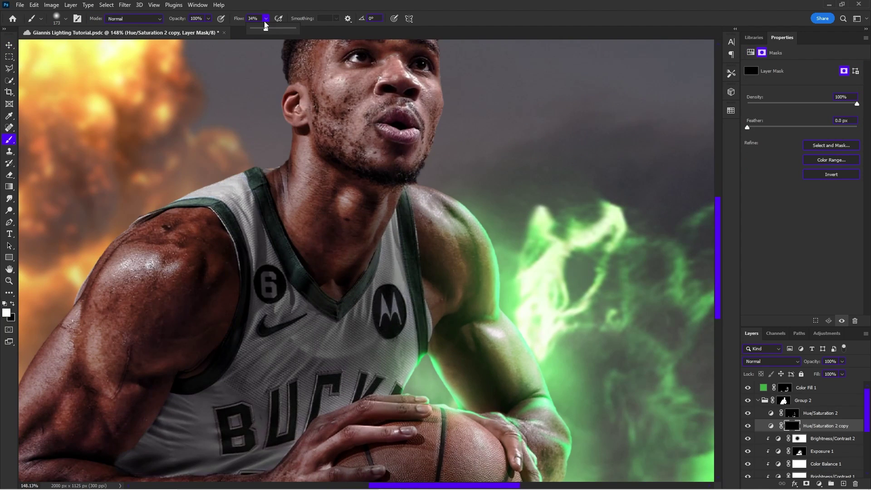
{"action": "left_click_drag", "start_coordinate": [264, 30], "coordinate": [262, 30]}
{"action": "mouse_move", "coordinate": [469, 192]}
{"action": "left_mouse_down"}
{"action": "mouse_move", "coordinate": [449, 190]}
{"action": "mouse_move", "coordinate": [460, 186]}
{"action": "left_mouse_up"}
{"action": "left_click_drag", "start_coordinate": [521, 256], "coordinate": [509, 291]}
{"action": "scroll", "coordinate": [416, 369], "scroll_direction": "down", "scroll_amount": 5}
{"action": "mouse_move", "coordinate": [427, 381]}
{"action": "left_mouse_down"}
{"action": "mouse_move", "coordinate": [398, 381]}
{"action": "mouse_move", "coordinate": [424, 168]}
{"action": "left_mouse_up"}
- Paint soft green light over the lower jersey and shorts, and erase the excess with black
{"action": "scroll", "coordinate": [413, 370], "scroll_direction": "up", "scroll_amount": 7}
{"action": "right_click", "coordinate": [412, 366]}
{"action": "left_click", "coordinate": [384, 358]}
{"action": "scroll", "coordinate": [406, 362], "scroll_direction": "down", "scroll_amount": 1}
{"action": "mouse_move", "coordinate": [333, 334]}
{"action": "left_mouse_down"}
{"action": "mouse_move", "coordinate": [324, 334]}
{"action": "mouse_move", "coordinate": [298, 400]}
{"action": "left_mouse_up"}
{"action": "scroll", "coordinate": [303, 399], "scroll_direction": "down", "scroll_amount": 1}
{"action": "key", "text": "x"}
{"action": "left_click_drag", "start_coordinate": [344, 308], "coordinate": [347, 323]}
{"action": "key", "text": "x"}
{"action": "scroll", "coordinate": [406, 357], "scroll_direction": "down", "scroll_amount": 6}
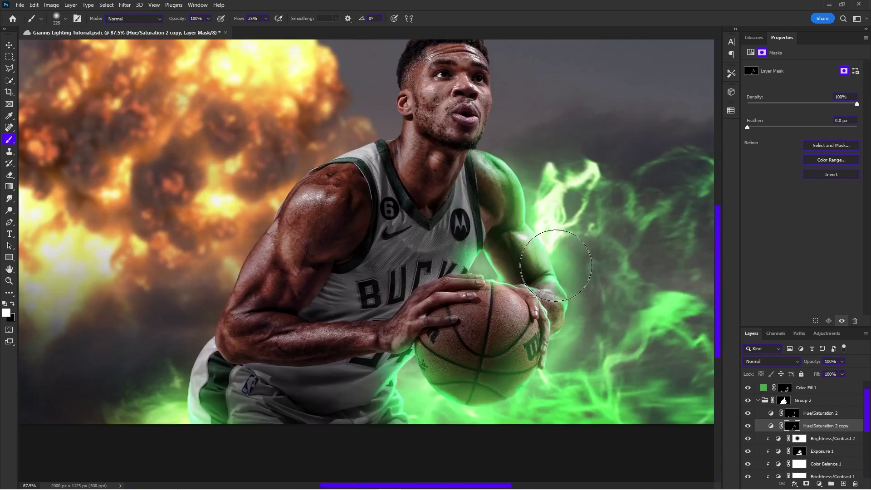
- Brush soft green light onto the side of the face, the shoulder and the ball facing the energy
{"action": "left_click_drag", "start_coordinate": [521, 147], "coordinate": [496, 244]}
{"action": "left_click_drag", "start_coordinate": [481, 318], "coordinate": [622, 143]}
{"action": "scroll", "coordinate": [282, 361], "scroll_direction": "down", "scroll_amount": 3}
{"action": "key", "text": "v"}
{"action": "left_click_drag", "start_coordinate": [386, 159], "coordinate": [371, 215]}
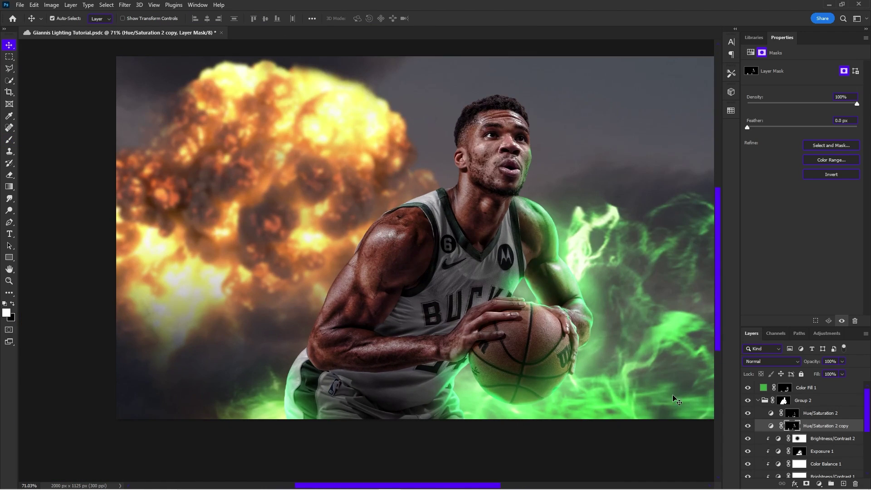
- Add a colorized Hue/Saturation layer above Hue/Saturation 2 with saturation 99 and hue 42, raise its lightness, and invert its mask
{"action": "left_click", "coordinate": [818, 414]}
{"action": "scroll", "coordinate": [360, 195], "scroll_direction": "up", "scroll_amount": 2}
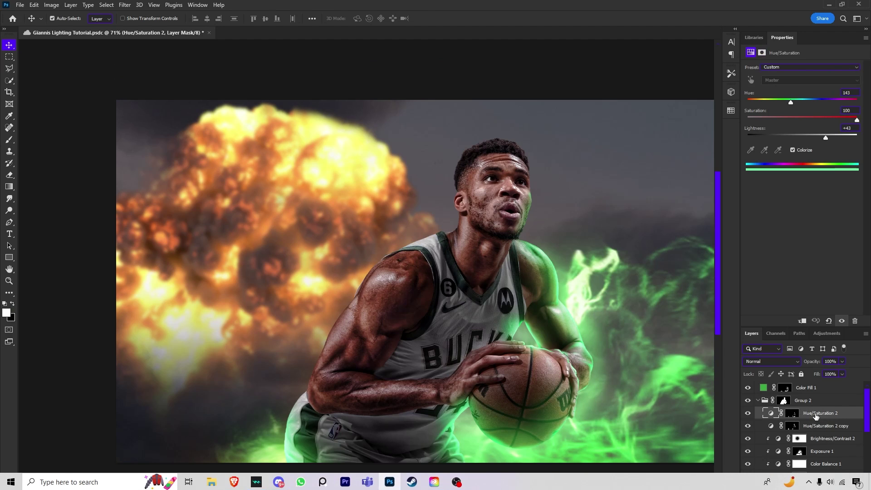
{"action": "left_click", "coordinate": [770, 413]}
{"action": "left_click", "coordinate": [818, 483]}
{"action": "left_click", "coordinate": [822, 393]}
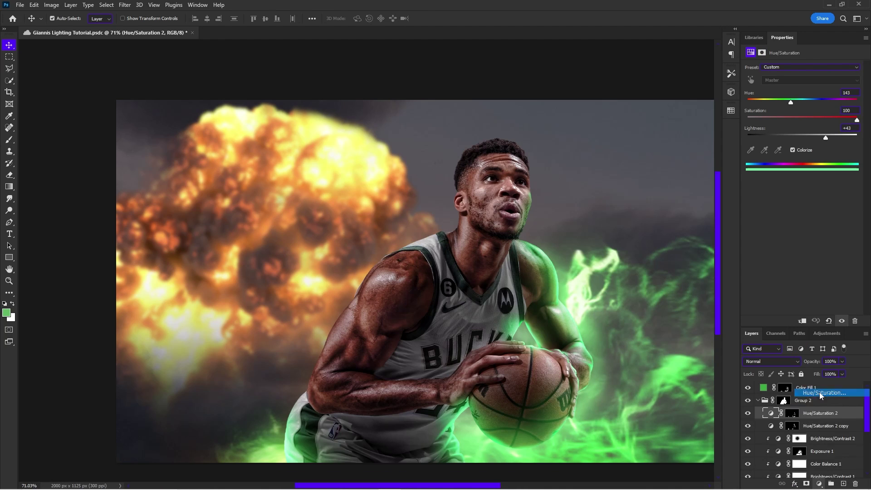
{"action": "left_click", "coordinate": [792, 149]}
{"action": "left_click_drag", "start_coordinate": [774, 120], "coordinate": [850, 119]}
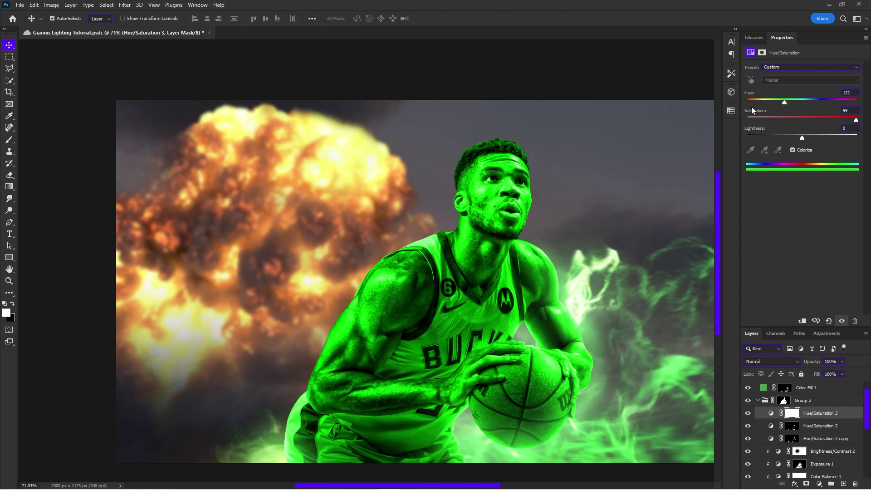
{"action": "left_click_drag", "start_coordinate": [776, 104], "coordinate": [761, 104]}
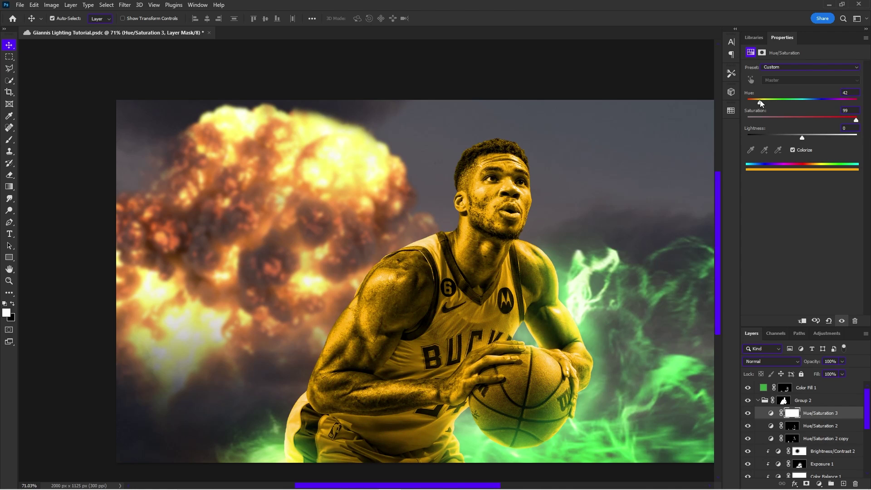
{"action": "left_click_drag", "start_coordinate": [802, 138], "coordinate": [823, 141]}
{"action": "key", "text": "ctrl+i"}
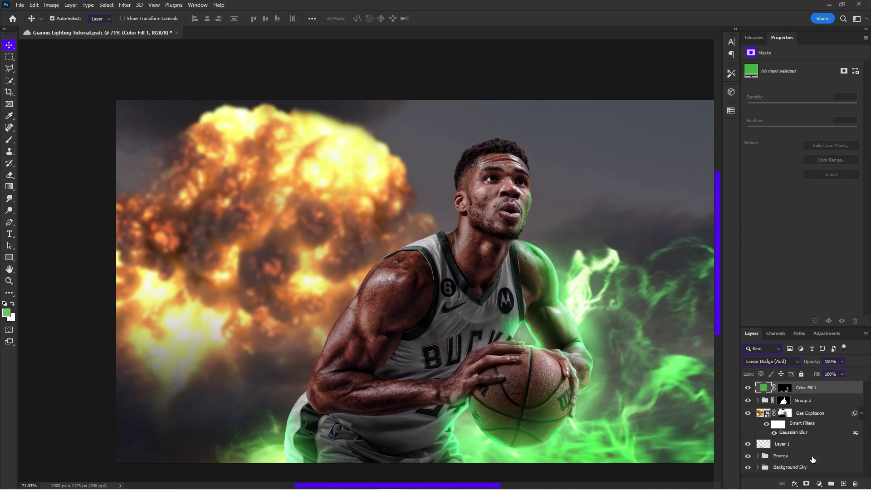
- Create an orange-brown copy of Color Fill 1 in Linear Dodge (Add), sampling the explosion's color, and invert its mask to black
{"action": "left_click", "coordinate": [819, 483]}
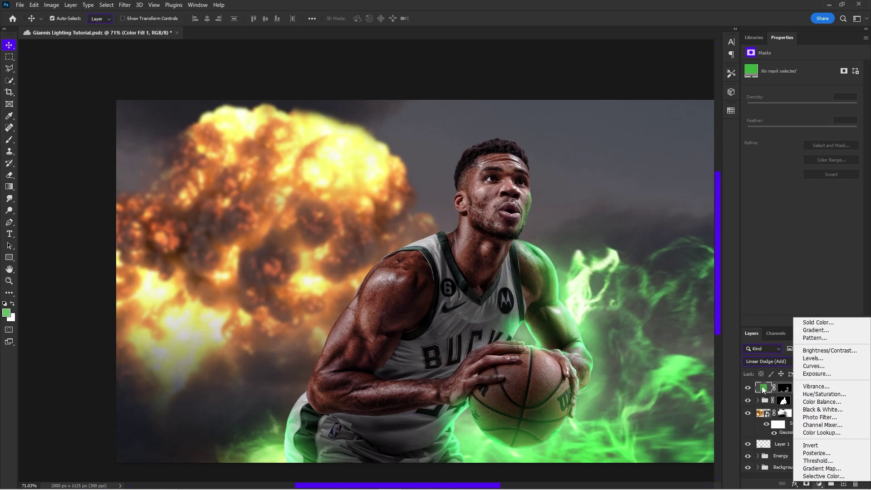
{"action": "left_click", "coordinate": [817, 322]}
{"action": "left_click", "coordinate": [301, 241]}
{"action": "key", "text": "Return"}
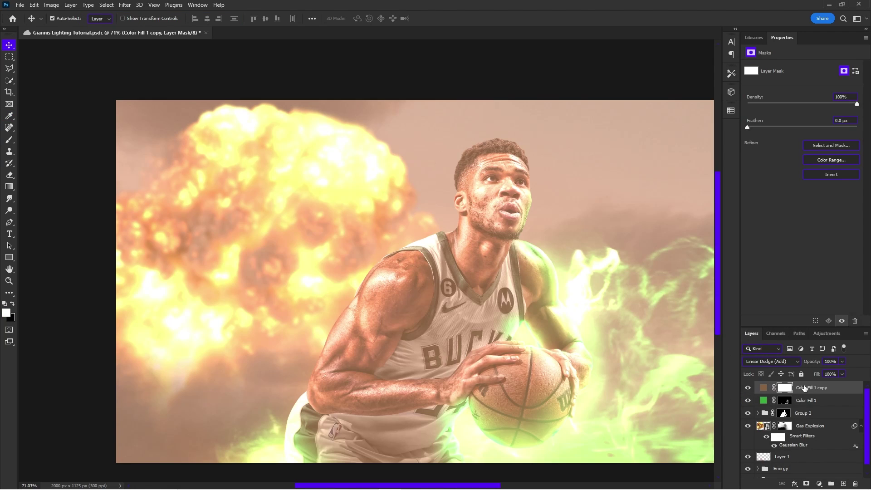
{"action": "key", "text": "ctrl+i"}
{"action": "key", "text": "b"}
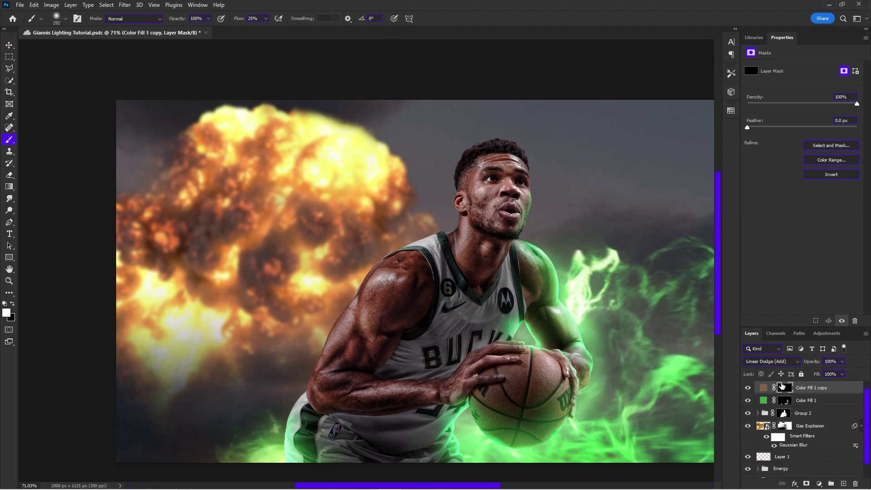
- Paint an orange glow on the Color Fill 1 copy mask over the shoulder and arm facing the explosion, correcting with black
{"action": "scroll", "coordinate": [392, 253], "scroll_direction": "up", "scroll_amount": 3}
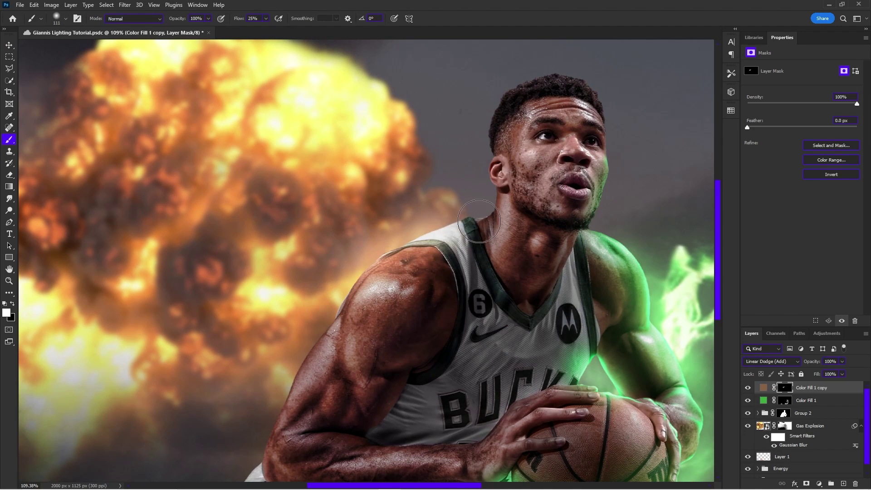
{"action": "left_click_drag", "start_coordinate": [457, 231], "coordinate": [483, 230]}
{"action": "key", "text": "x"}
{"action": "mouse_move", "coordinate": [435, 247]}
{"action": "left_mouse_down"}
{"action": "mouse_move", "coordinate": [447, 261]}
{"action": "mouse_move", "coordinate": [276, 380]}
{"action": "mouse_move", "coordinate": [280, 418]}
{"action": "left_mouse_up"}
{"action": "key", "text": "x"}
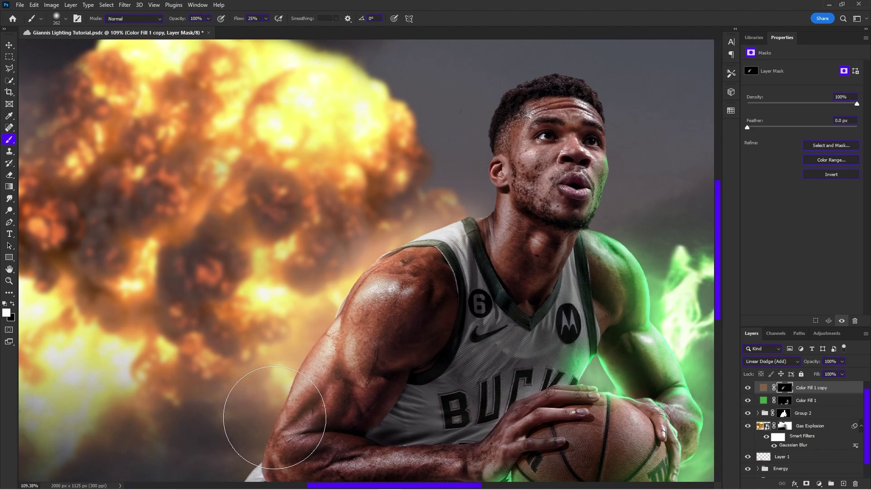
{"action": "scroll", "coordinate": [268, 390], "scroll_direction": "down", "scroll_amount": 3}
{"action": "scroll", "coordinate": [318, 273], "scroll_direction": "down", "scroll_amount": 2}
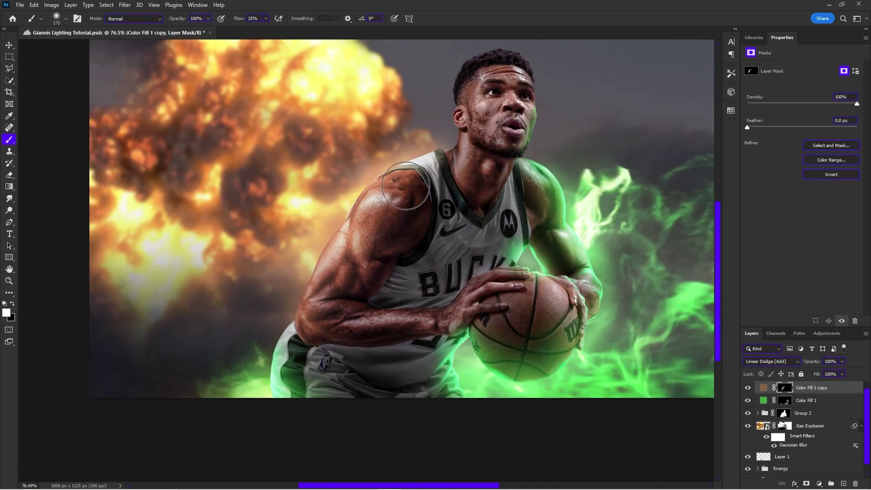
{"action": "left_click_drag", "start_coordinate": [387, 307], "coordinate": [429, 304]}
{"action": "scroll", "coordinate": [520, 156], "scroll_direction": "down", "scroll_amount": 1}
- Paint a yellow-orange rim along the shoulder and neck on the Hue/Saturation 3 mask with the brush flow at 74%
{"action": "left_click", "coordinate": [757, 413]}
{"action": "key", "text": "ctrl+i"}
{"action": "left_click", "coordinate": [266, 19]}
{"action": "scroll", "coordinate": [408, 227], "scroll_direction": "up", "scroll_amount": 5}
{"action": "left_click_drag", "start_coordinate": [645, 157], "coordinate": [665, 198]}
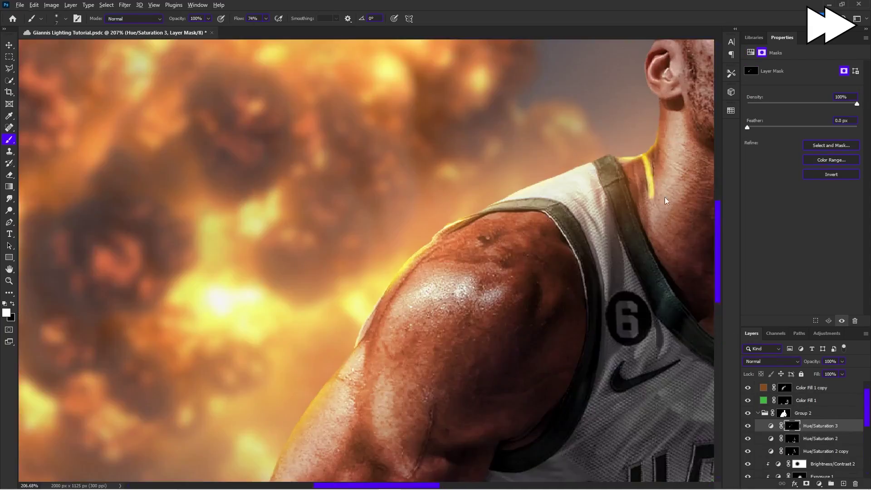
- Extend the orange rim down the upper arm and along the jersey's armhole trim, lowering the brush flow to 40%
{"action": "left_click_drag", "start_coordinate": [390, 152], "coordinate": [291, 318]}
{"action": "key", "text": "x"}
{"action": "key", "text": "x"}
{"action": "scroll", "coordinate": [509, 159], "scroll_direction": "down", "scroll_amount": 4}
{"action": "scroll", "coordinate": [512, 194], "scroll_direction": "up", "scroll_amount": 4}
{"action": "left_click_drag", "start_coordinate": [530, 194], "coordinate": [562, 227]}
{"action": "key", "text": "x"}
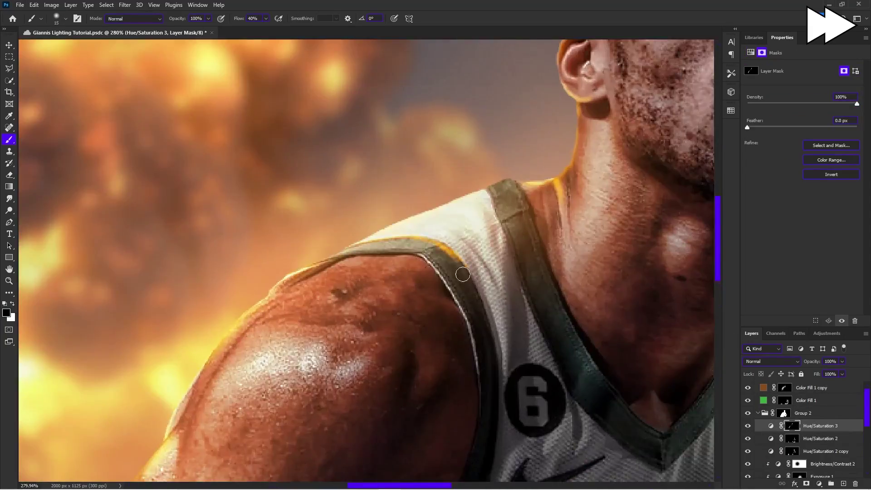
- Refine the orange rim around the shoulder and jersey trim by alternating black and white on the Hue/Saturation 3 mask
{"action": "scroll", "coordinate": [385, 237], "scroll_direction": "down", "scroll_amount": 4}
{"action": "scroll", "coordinate": [424, 197], "scroll_direction": "up", "scroll_amount": 5}
{"action": "key", "text": "x"}
{"action": "scroll", "coordinate": [526, 177], "scroll_direction": "down", "scroll_amount": 5}
{"action": "scroll", "coordinate": [408, 272], "scroll_direction": "up", "scroll_amount": 3}
{"action": "mouse_move", "coordinate": [489, 224]}
{"action": "left_mouse_down"}
{"action": "mouse_move", "coordinate": [512, 311]}
{"action": "mouse_move", "coordinate": [496, 272]}
{"action": "left_mouse_up"}
{"action": "key", "text": "x"}
{"action": "scroll", "coordinate": [509, 272], "scroll_direction": "down", "scroll_amount": 2}
{"action": "scroll", "coordinate": [593, 80], "scroll_direction": "down", "scroll_amount": 4}
- Duplicate Hue/Saturation 3, give the copy hue 27 and lightness +17, and fill its mask with black
{"action": "left_click", "coordinate": [770, 425]}
{"action": "key", "text": "ctrl+j"}
{"action": "left_click", "coordinate": [791, 426]}
{"action": "key", "text": "alt+BackSpace"}
- Paint soft orange light on the hair, cheek, neck and shoulder facing the explosion with the brush flow at 17%
{"action": "scroll", "coordinate": [544, 118], "scroll_direction": "up", "scroll_amount": 5}
{"action": "scroll", "coordinate": [544, 136], "scroll_direction": "down", "scroll_amount": 4}
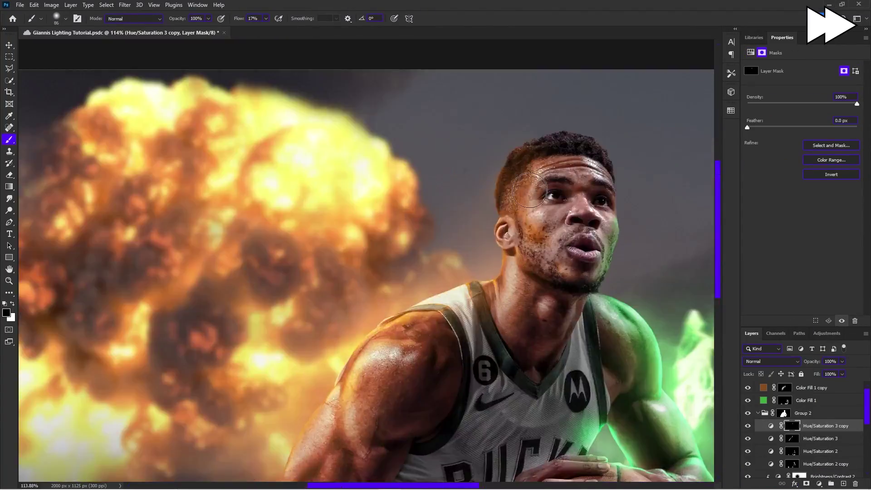
{"action": "scroll", "coordinate": [477, 228], "scroll_direction": "down", "scroll_amount": 3}
{"action": "scroll", "coordinate": [505, 83], "scroll_direction": "up", "scroll_amount": 5}
{"action": "key", "text": "x"}
{"action": "scroll", "coordinate": [464, 125], "scroll_direction": "down", "scroll_amount": 5}
- Add fine orange light along the jersey's collar trim on the Hue/Saturation 3 copy mask, touching up with black
{"action": "left_click", "coordinate": [825, 463]}
{"action": "left_click", "coordinate": [825, 425]}
{"action": "scroll", "coordinate": [454, 182], "scroll_direction": "up", "scroll_amount": 3}
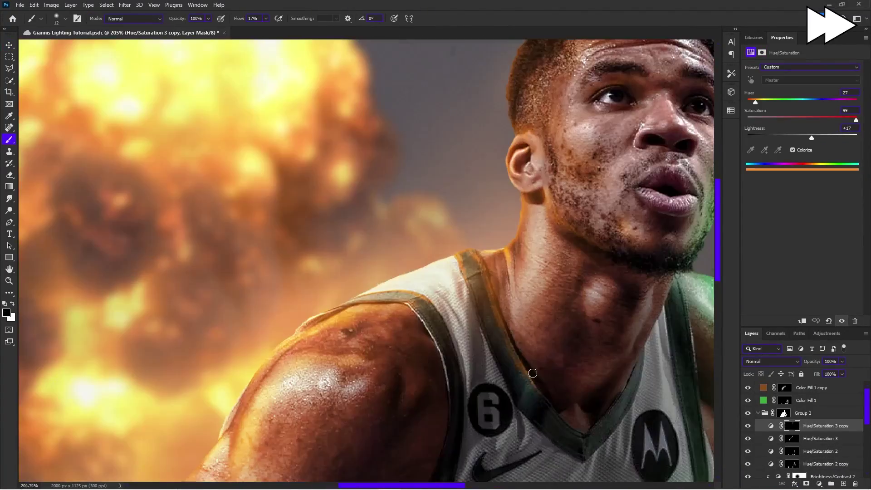
{"action": "key", "text": "x"}
{"action": "scroll", "coordinate": [533, 371], "scroll_direction": "down", "scroll_amount": 3}
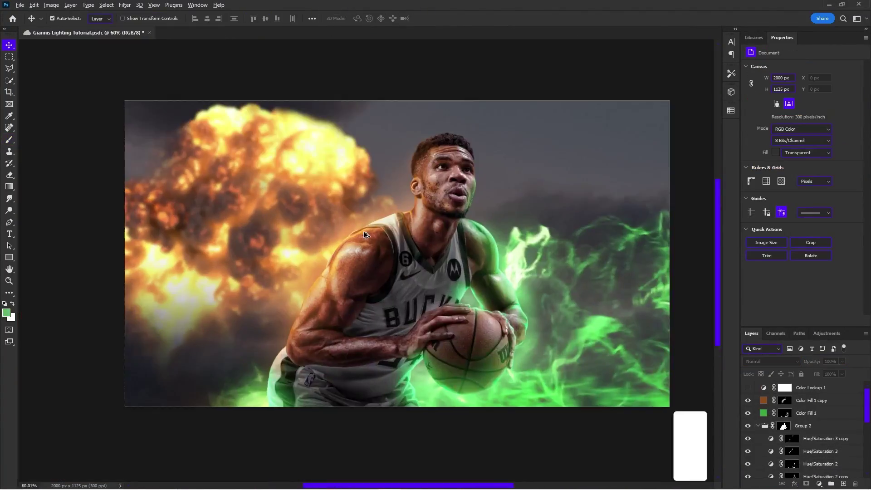
- Inspect the finished lighting and compare the image with and without the Color Lookup 1 layer
{"action": "scroll", "coordinate": [363, 230], "scroll_direction": "up", "scroll_amount": 3}
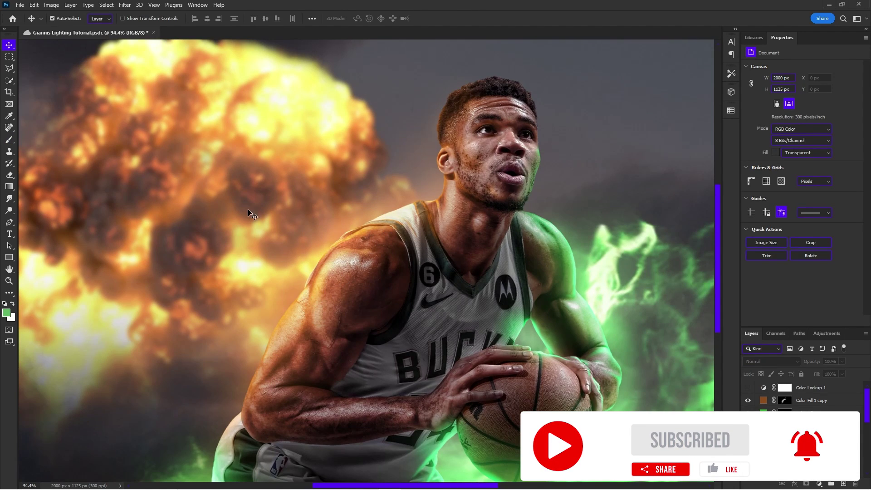
{"action": "scroll", "coordinate": [376, 179], "scroll_direction": "up", "scroll_amount": 1}
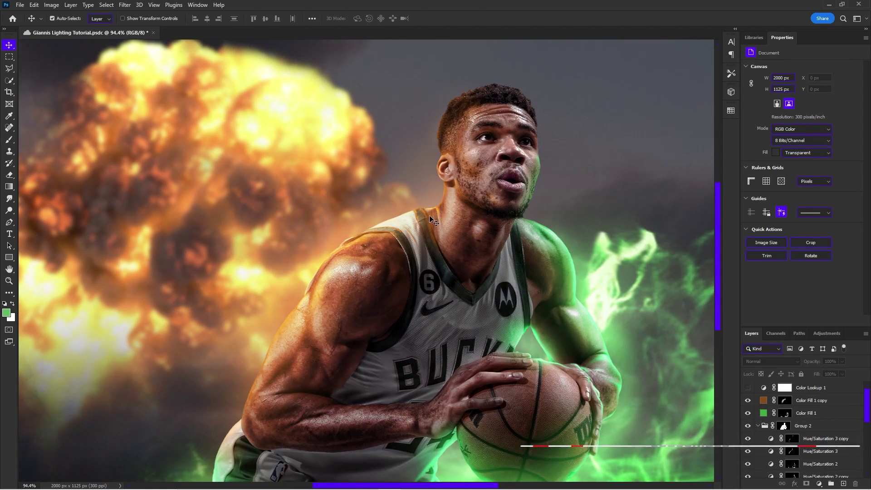
{"action": "scroll", "coordinate": [355, 181], "scroll_direction": "down", "scroll_amount": 2}
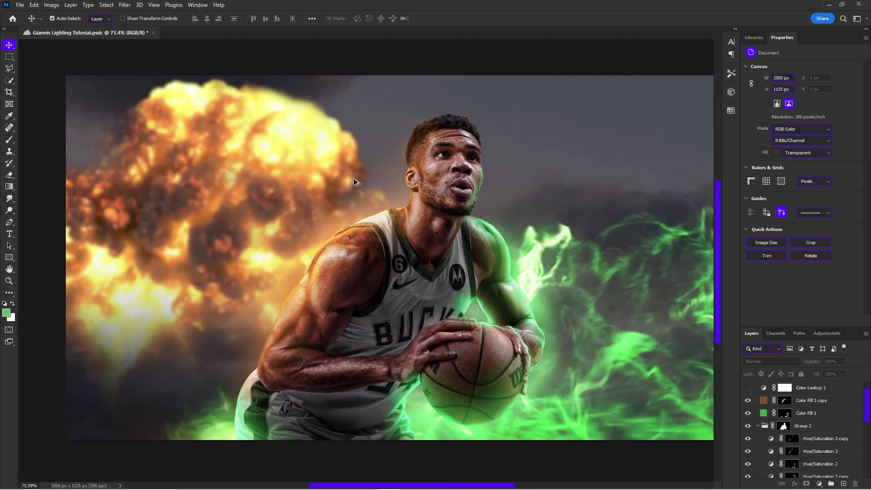
{"action": "left_click", "coordinate": [746, 387]}
{"action": "left_click", "coordinate": [747, 387]}
{"action": "scroll", "coordinate": [438, 157], "scroll_direction": "up", "scroll_amount": 2}
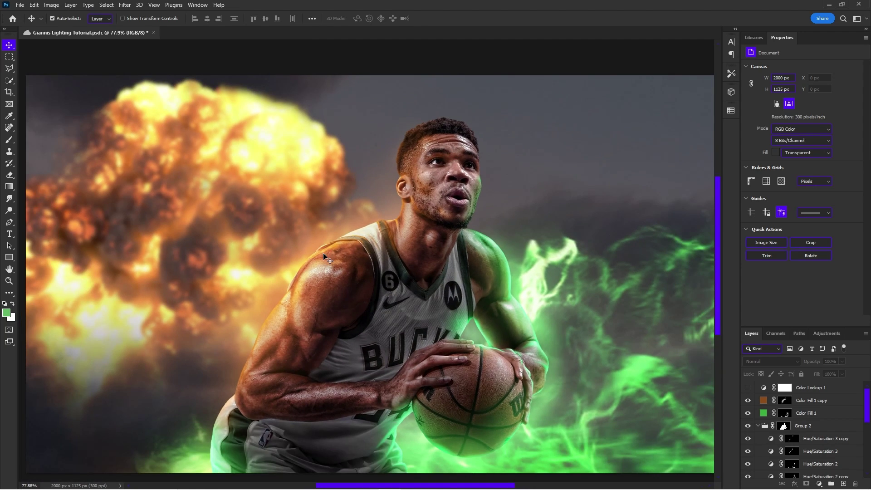
- Ready the Hue/Saturation 3 copy mask for painting on the shoulder with a 313 px brush, swapping the foreground and background colors
{"action": "scroll", "coordinate": [324, 258], "scroll_direction": "up", "scroll_amount": 3}
{"action": "left_click", "coordinate": [294, 305]}
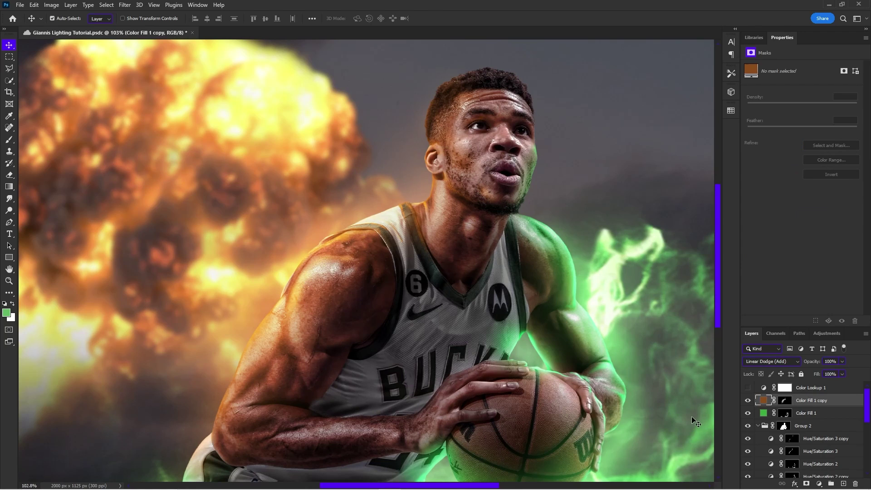
{"action": "left_click", "coordinate": [792, 452]}
{"action": "key", "text": "b"}
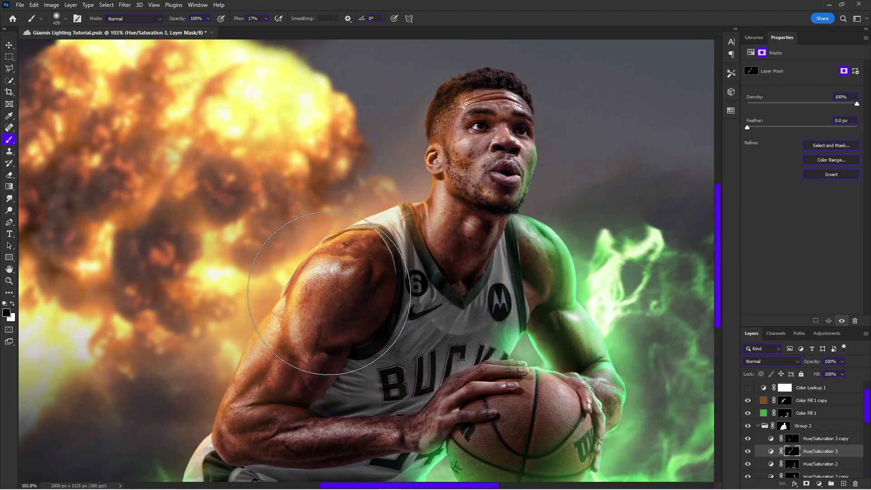
{"action": "key", "text": "backslash"}
{"action": "left_click_drag", "start_coordinate": [338, 274], "coordinate": [310, 280]}
{"action": "left_click", "coordinate": [793, 438]}
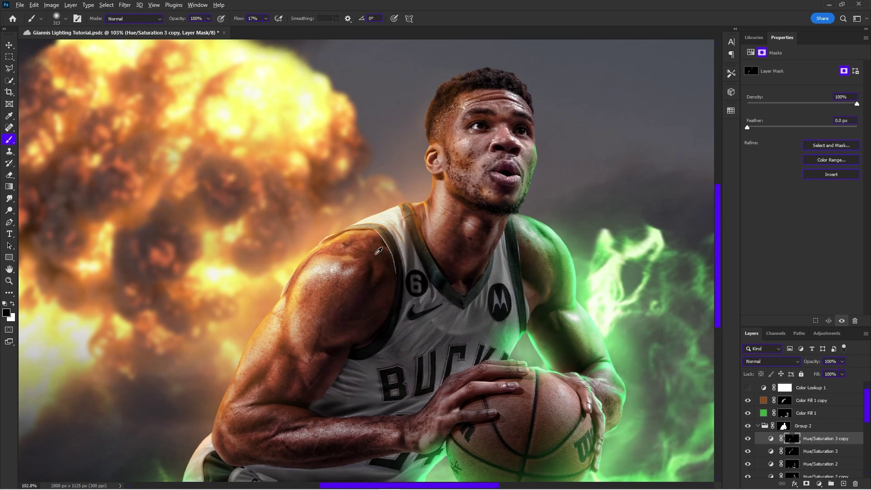
{"action": "key", "text": "x"}
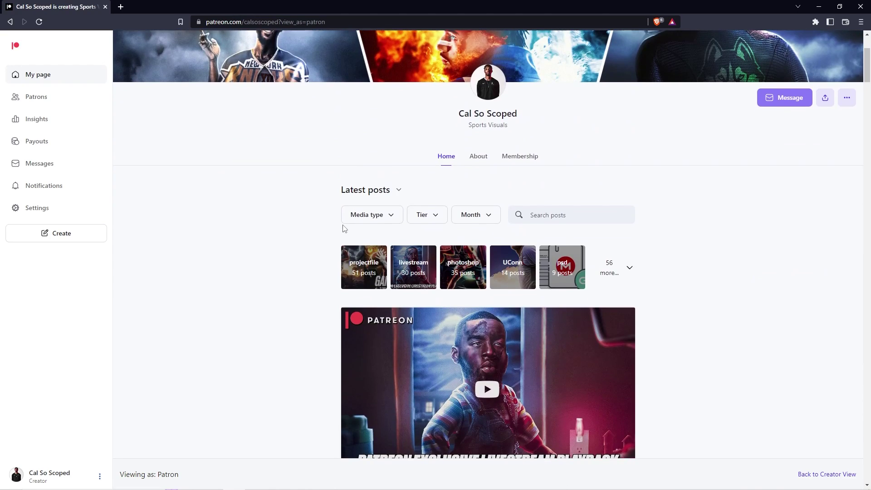
- Look through the latest livestream and project file posts on the creator's Patreon page in the browser
{"action": "scroll", "coordinate": [342, 228], "scroll_direction": "down", "scroll_amount": 4}
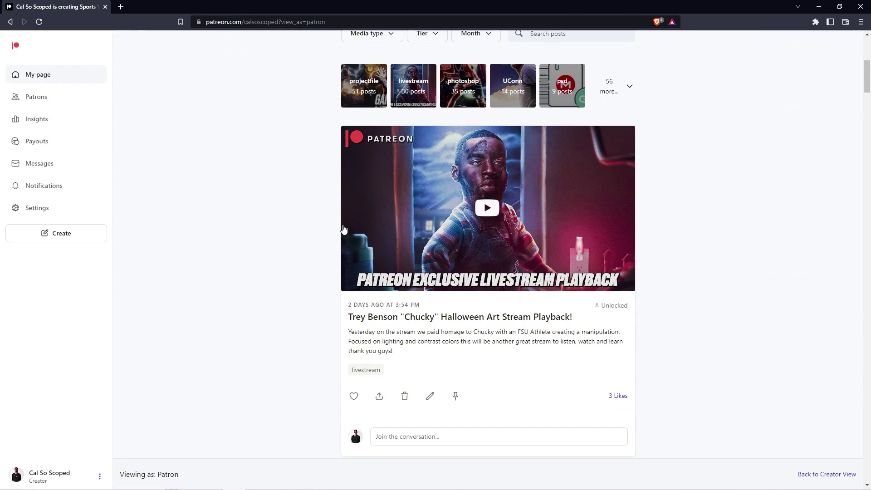
{"action": "scroll", "coordinate": [343, 229], "scroll_direction": "down", "scroll_amount": 3}
{"action": "scroll", "coordinate": [344, 229], "scroll_direction": "down", "scroll_amount": 4}
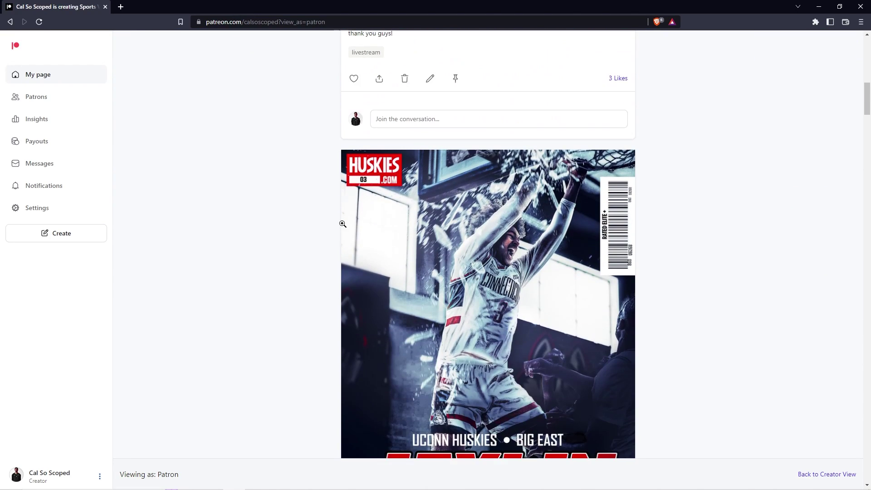
{"action": "scroll", "coordinate": [342, 224], "scroll_direction": "down", "scroll_amount": 4}
{"action": "scroll", "coordinate": [342, 223], "scroll_direction": "down", "scroll_amount": 3}
{"action": "scroll", "coordinate": [342, 224], "scroll_direction": "down", "scroll_amount": 4}
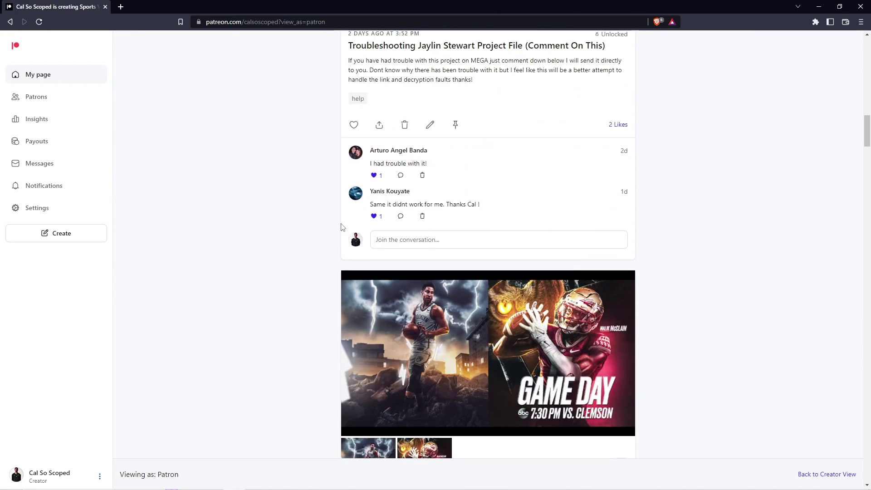
{"action": "scroll", "coordinate": [342, 225], "scroll_direction": "down", "scroll_amount": 3}
{"action": "scroll", "coordinate": [342, 227], "scroll_direction": "down", "scroll_amount": 4}
{"action": "scroll", "coordinate": [342, 225], "scroll_direction": "down", "scroll_amount": 13}
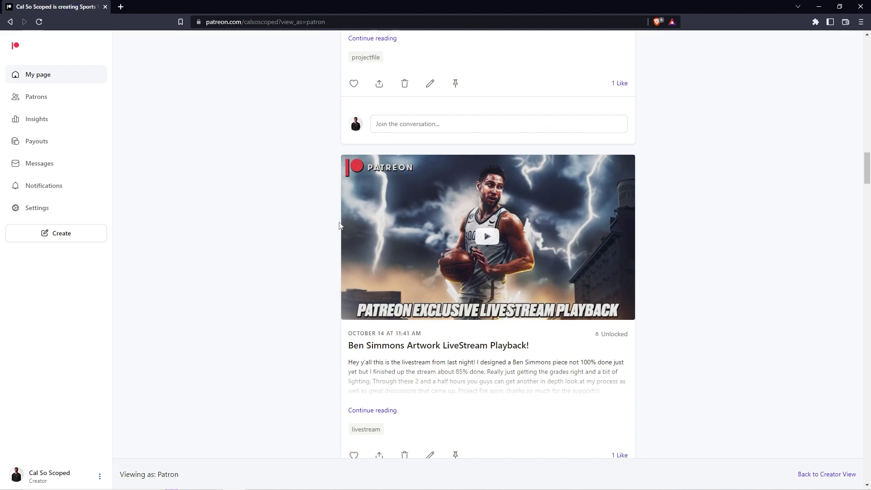
{"action": "scroll", "coordinate": [340, 223], "scroll_direction": "down", "scroll_amount": 3}
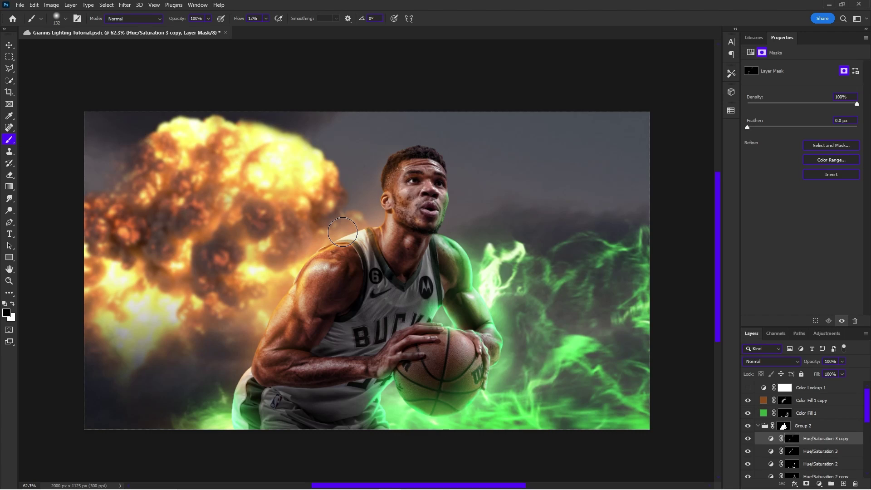